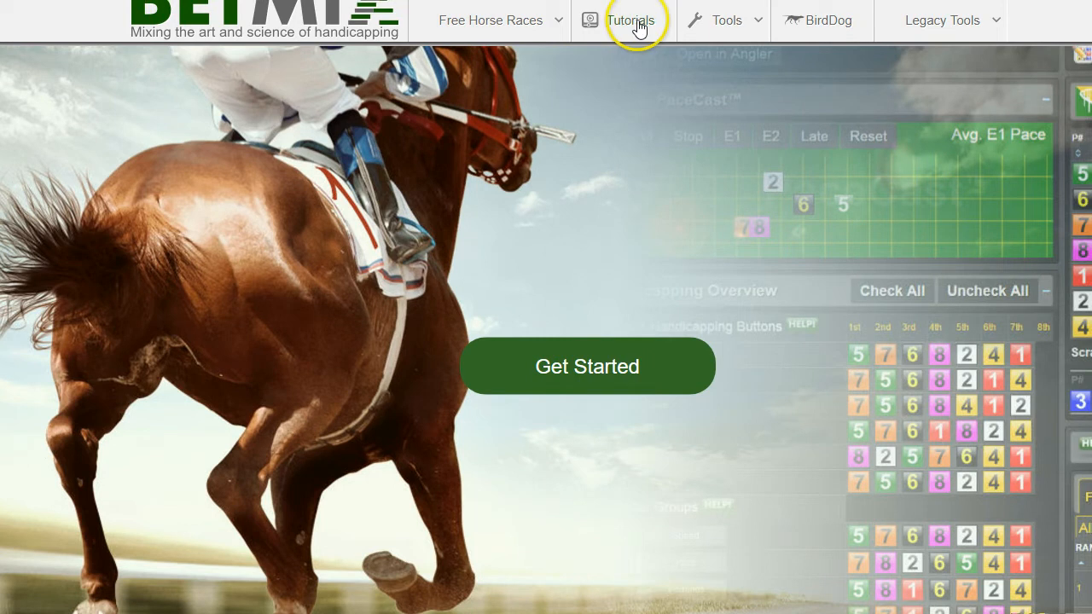
Open the Angler tool from the site's handicapping tools.
left_click(717, 26)
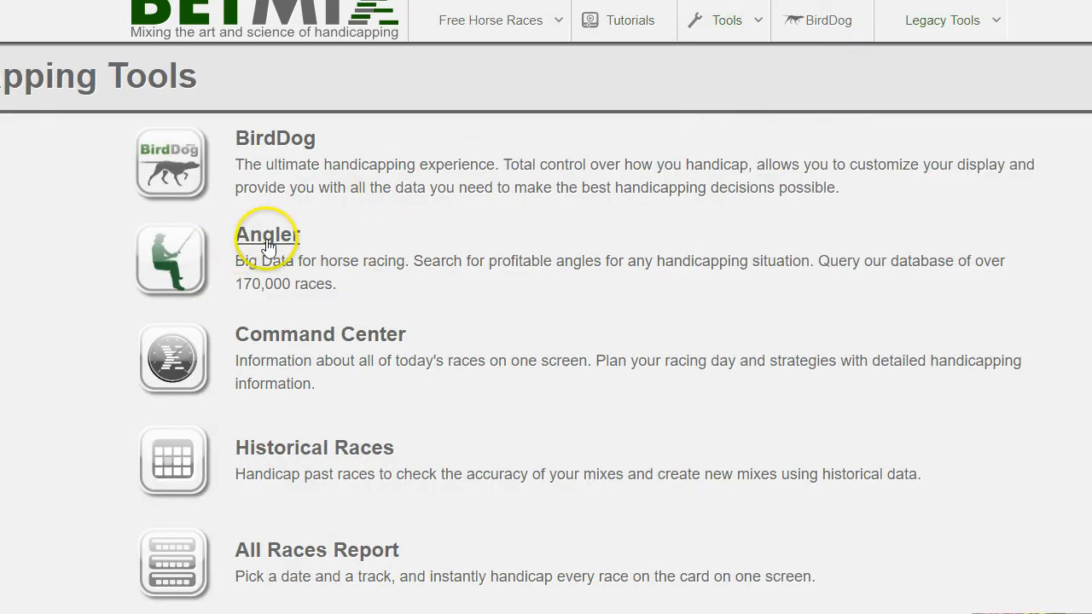
left_click(267, 241)
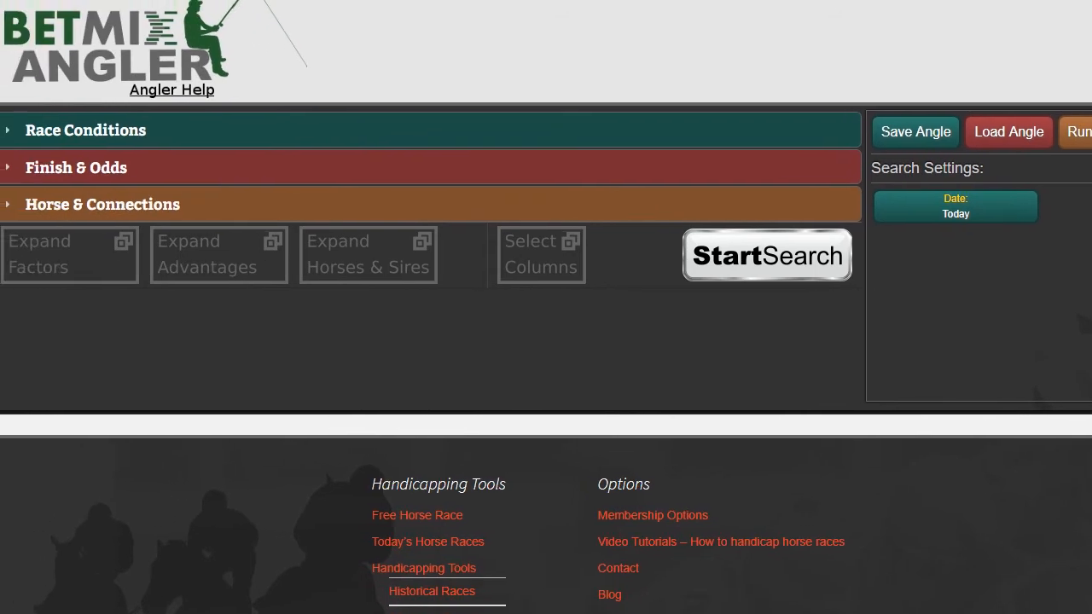
Restrict the Speed Last Race factor to exactly 1st and run the search for today's races.
left_click(103, 259)
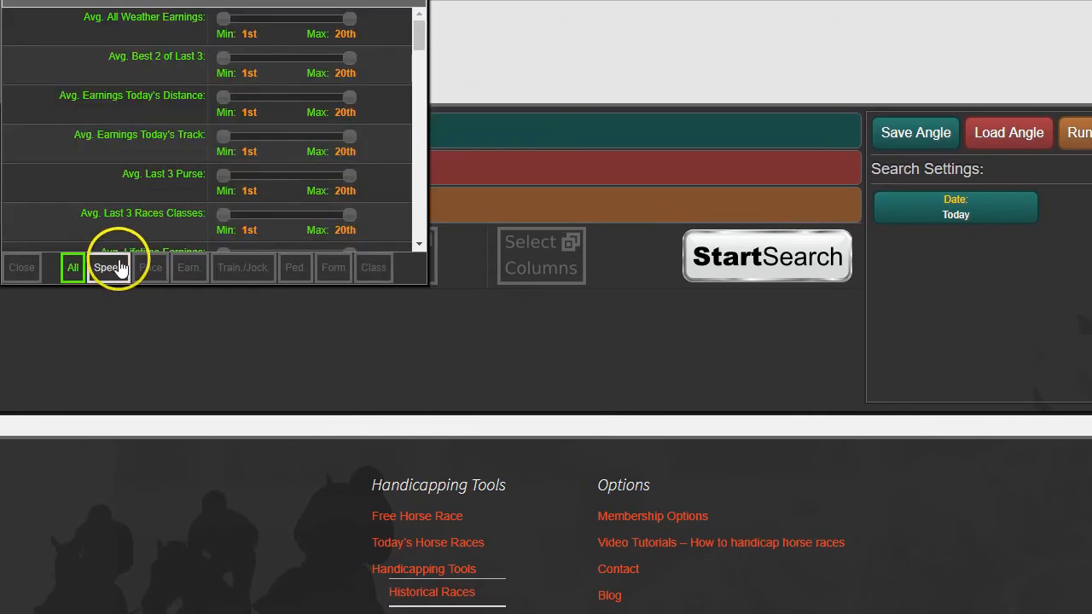
left_click(106, 268)
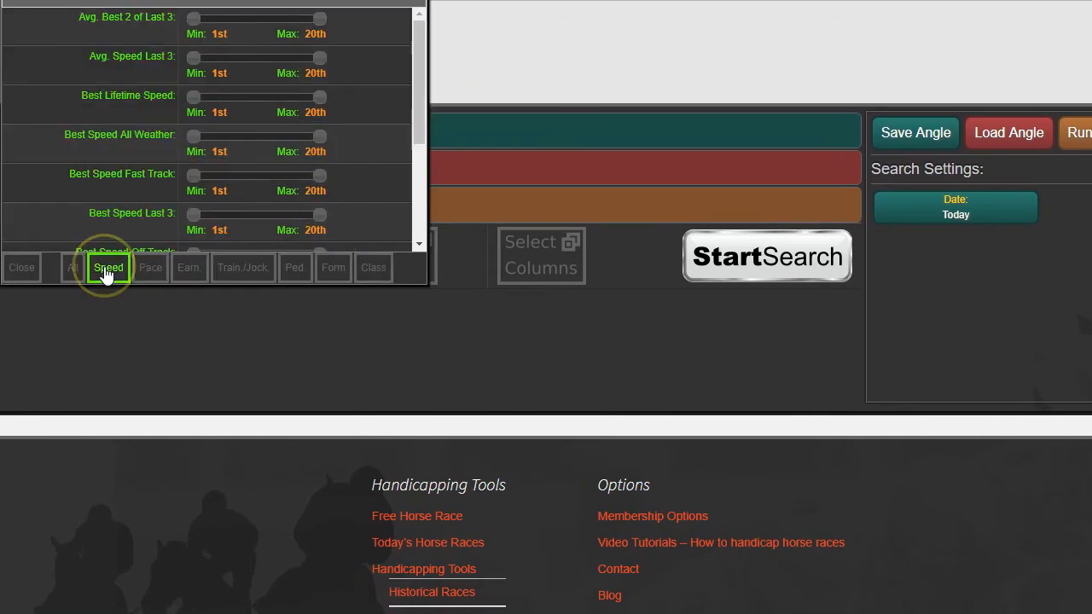
scroll(111, 213, "down", 5)
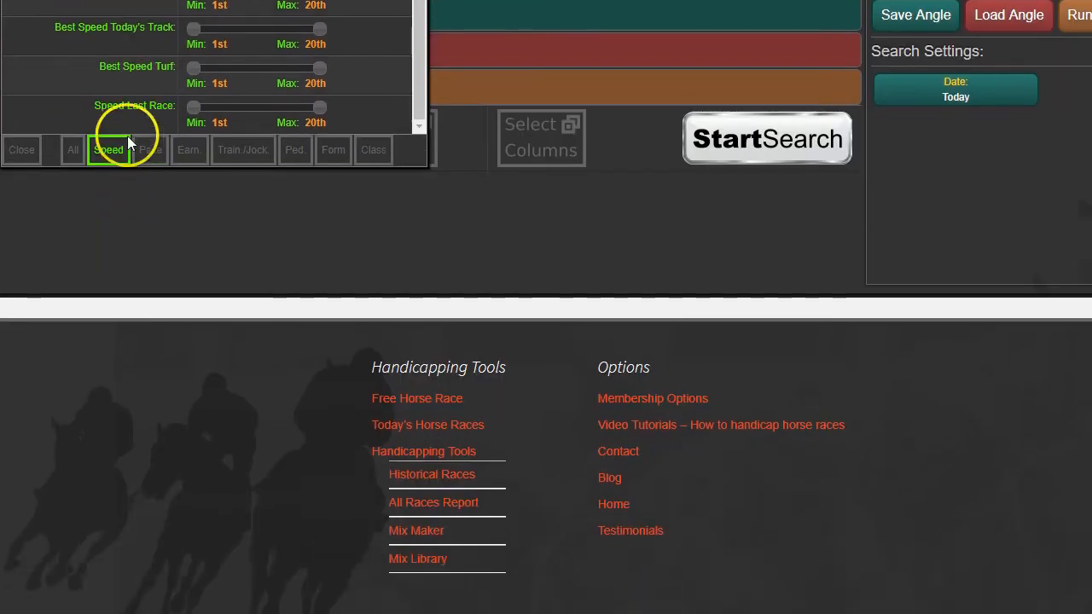
left_click_drag(320, 108, 190, 110)
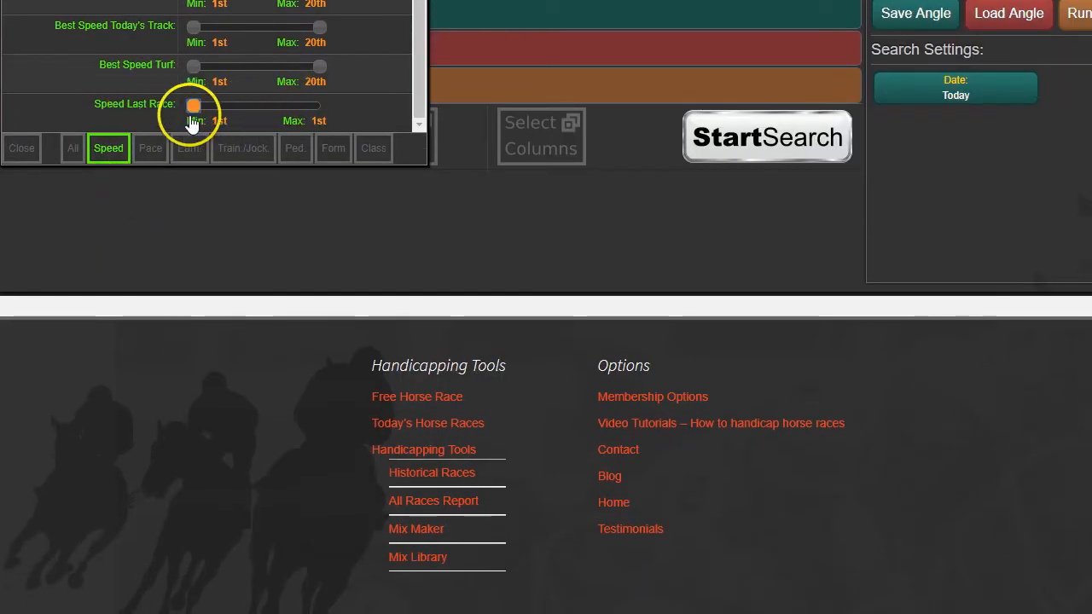
left_click(768, 139)
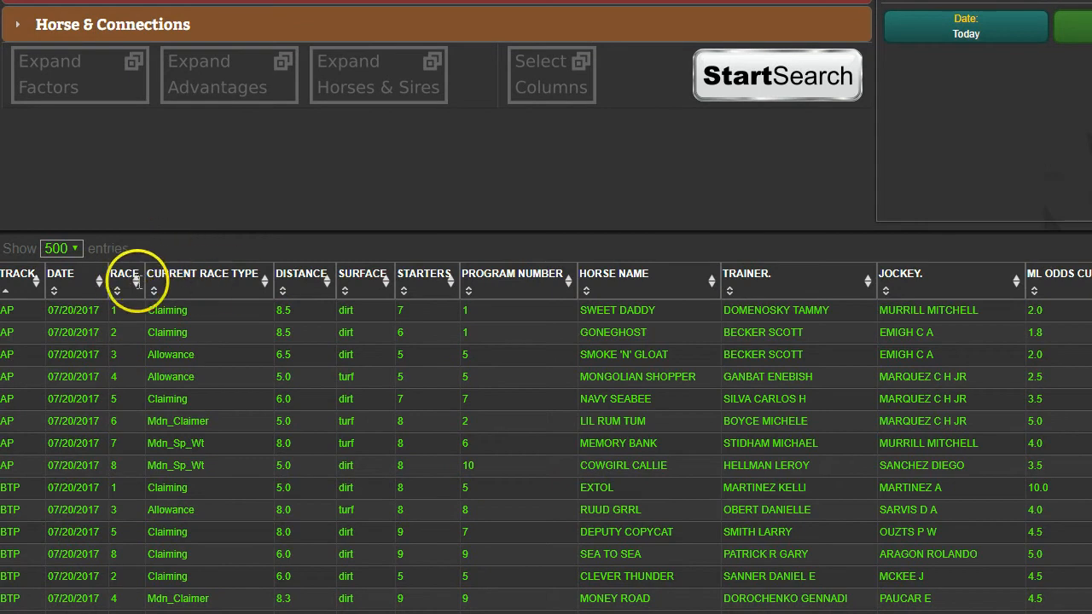
Sort the results by race number, switch the sorting back to track, and look through the listed horses.
left_click(119, 285)
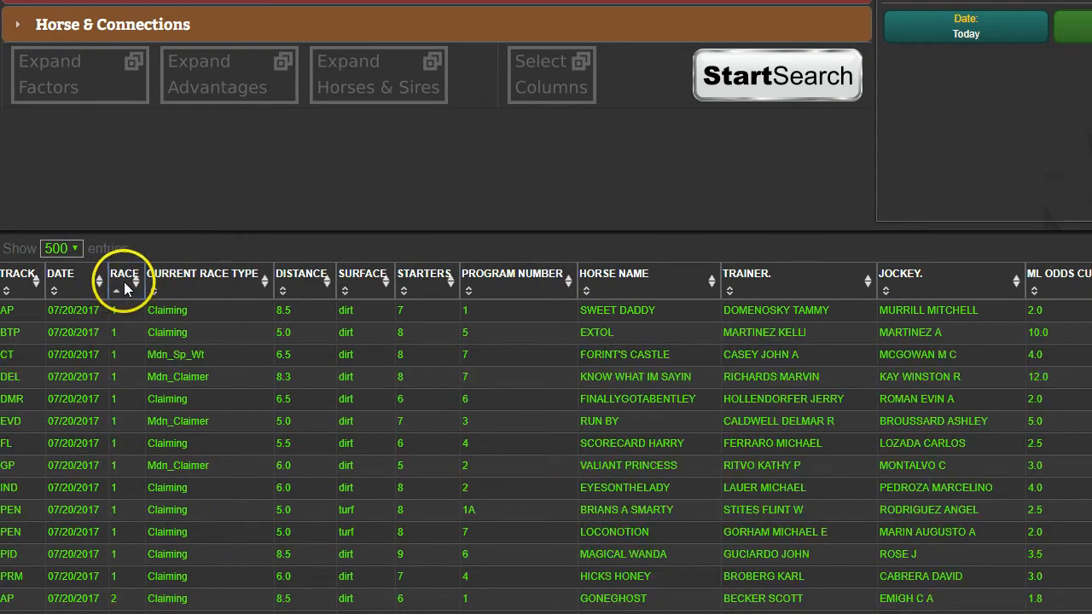
left_click(21, 273)
scroll(109, 355, "down", 2)
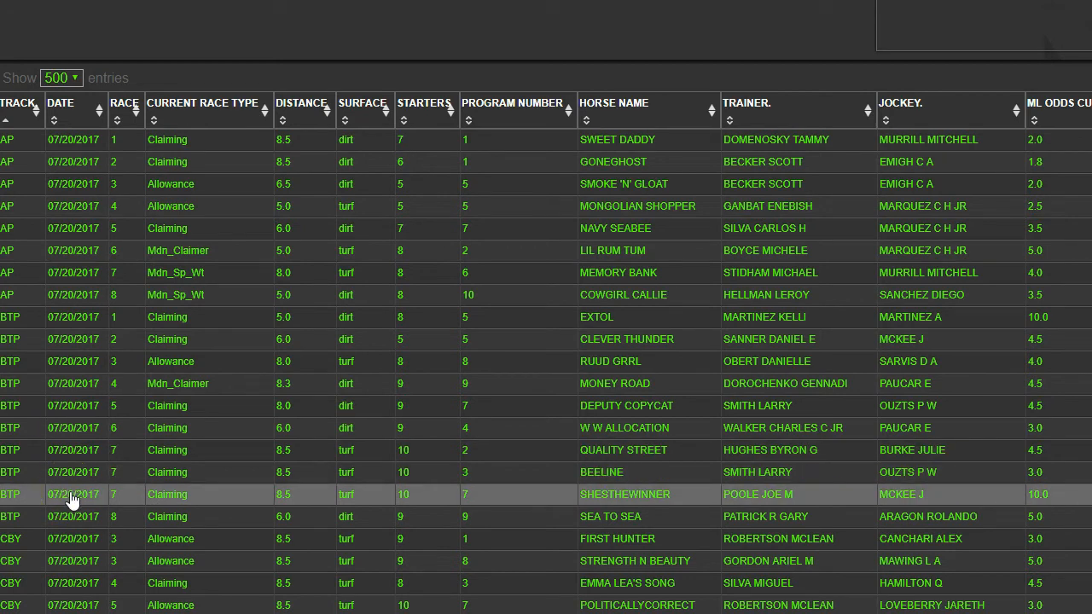
scroll(72, 500, "down", 1)
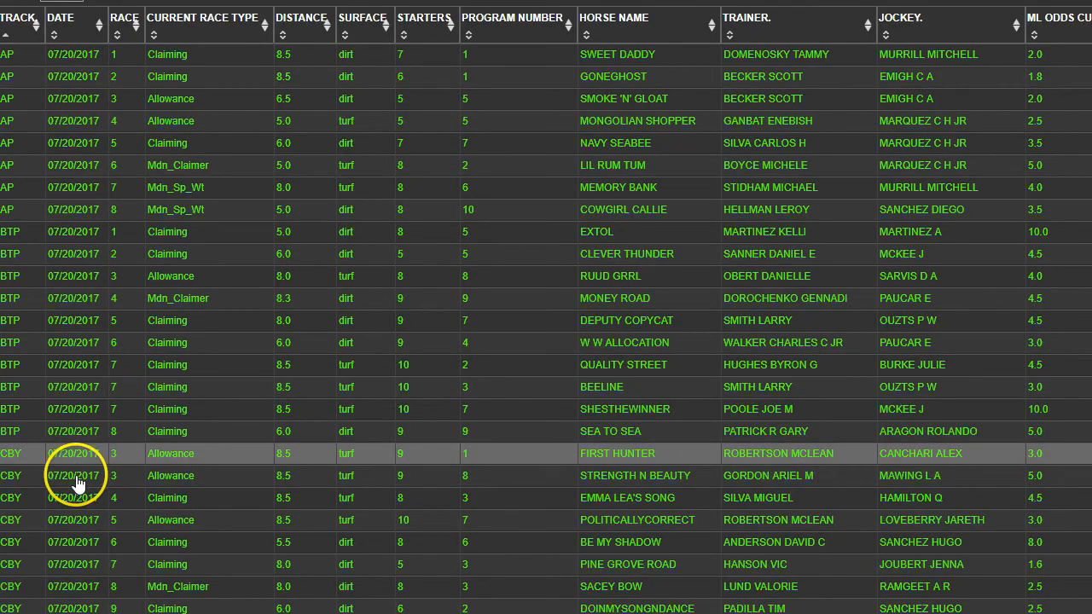
scroll(73, 469, "down", 1)
scroll(77, 474, "up", 2)
scroll(97, 450, "up", 4)
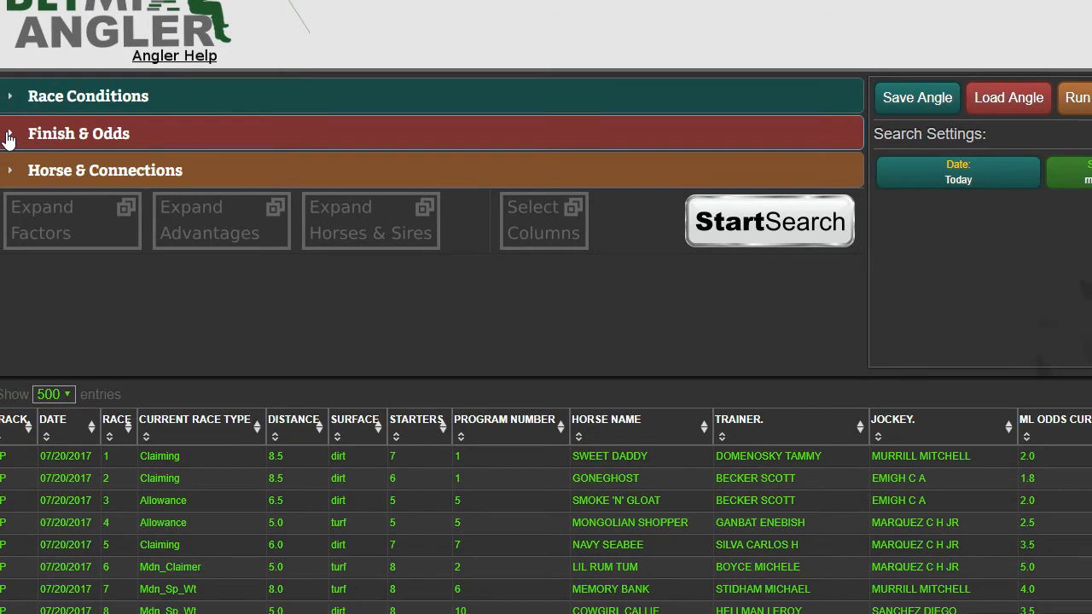
Restrict Last Finish to exactly 1st in the finish and odds conditions and rerun the search.
left_click(8, 136)
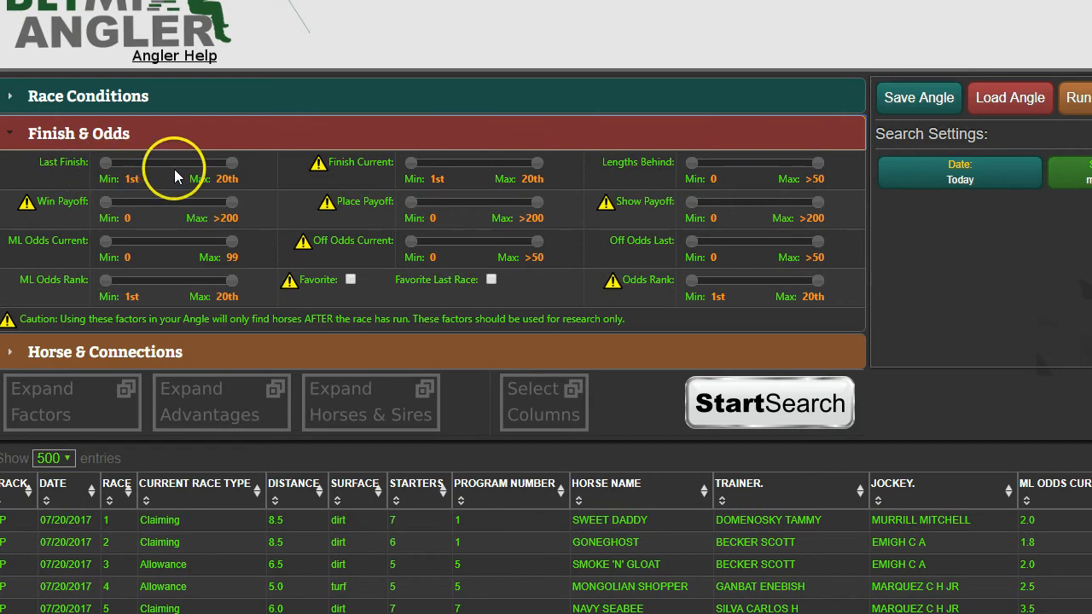
left_click_drag(233, 162, 100, 174)
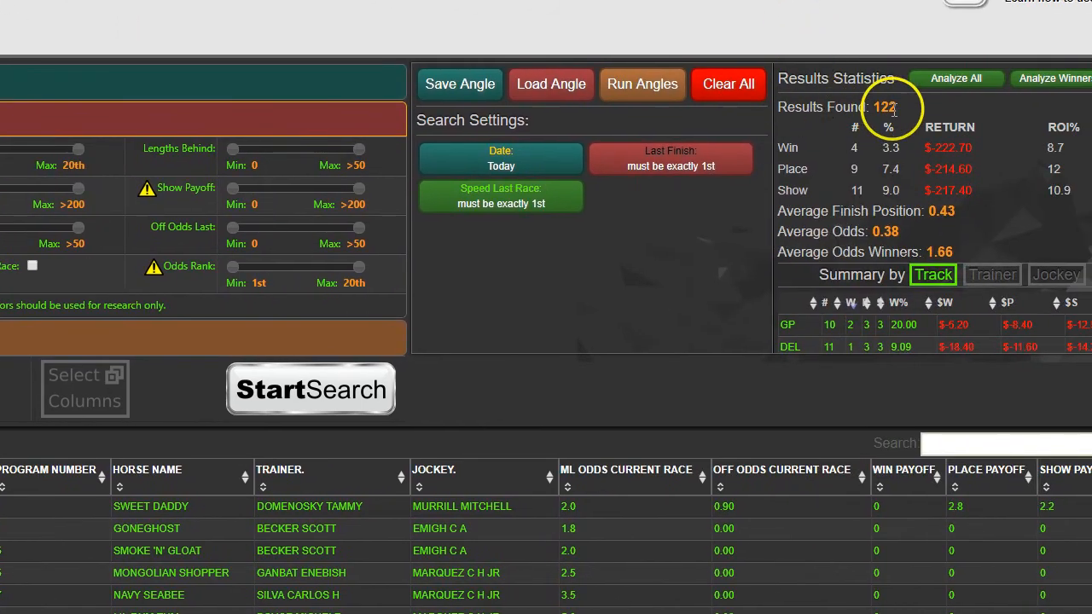
left_click(338, 388)
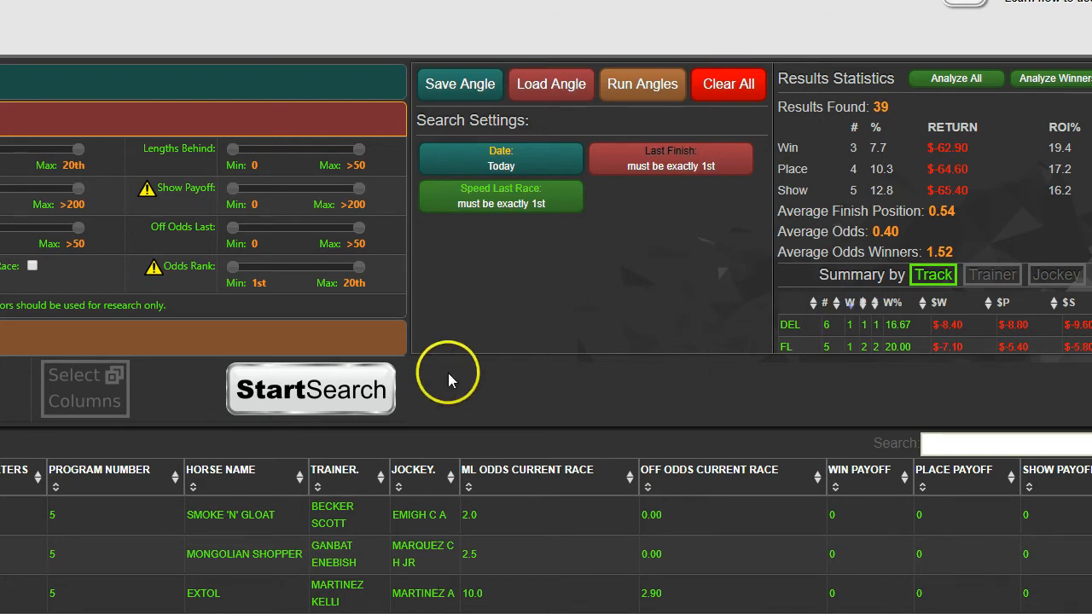
Clear all search settings and set the race date range from 07/01/2014 to 07/01/2017.
left_click(734, 89)
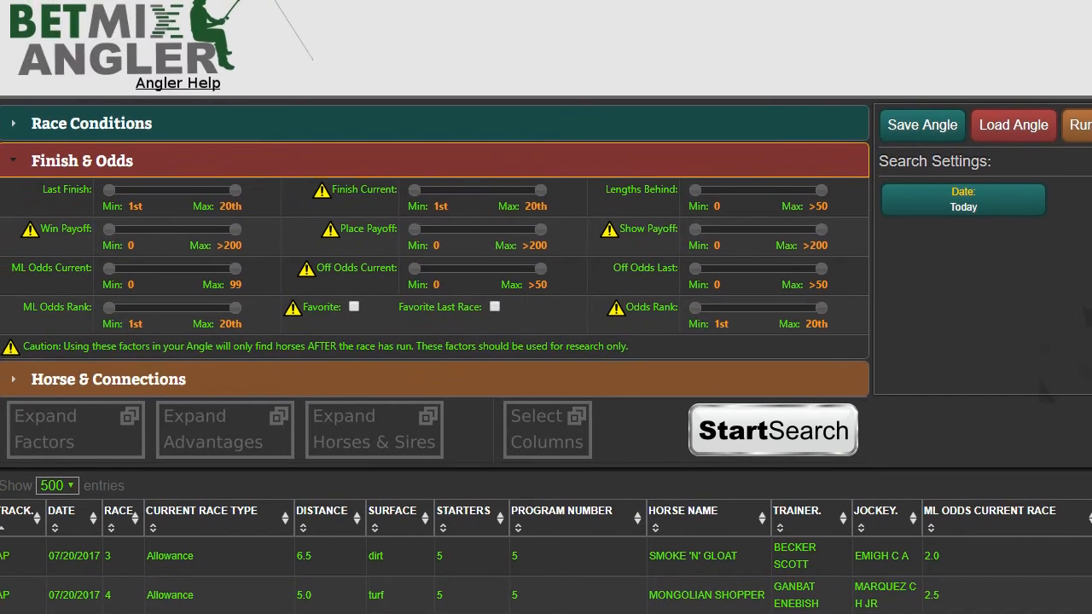
left_click(291, 121)
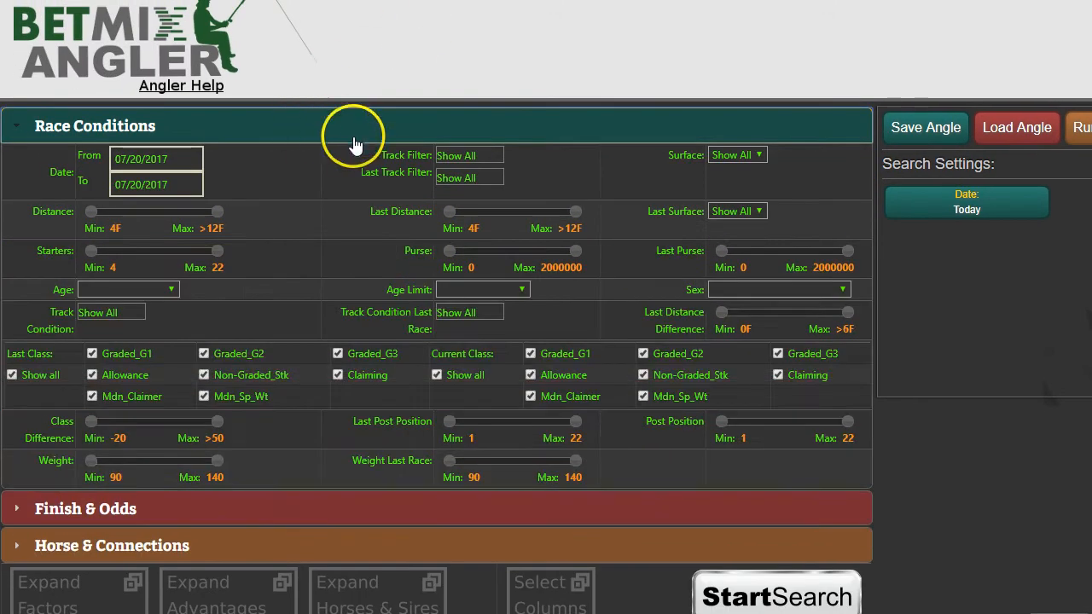
left_click(166, 157)
left_click(244, 195)
left_click(247, 265)
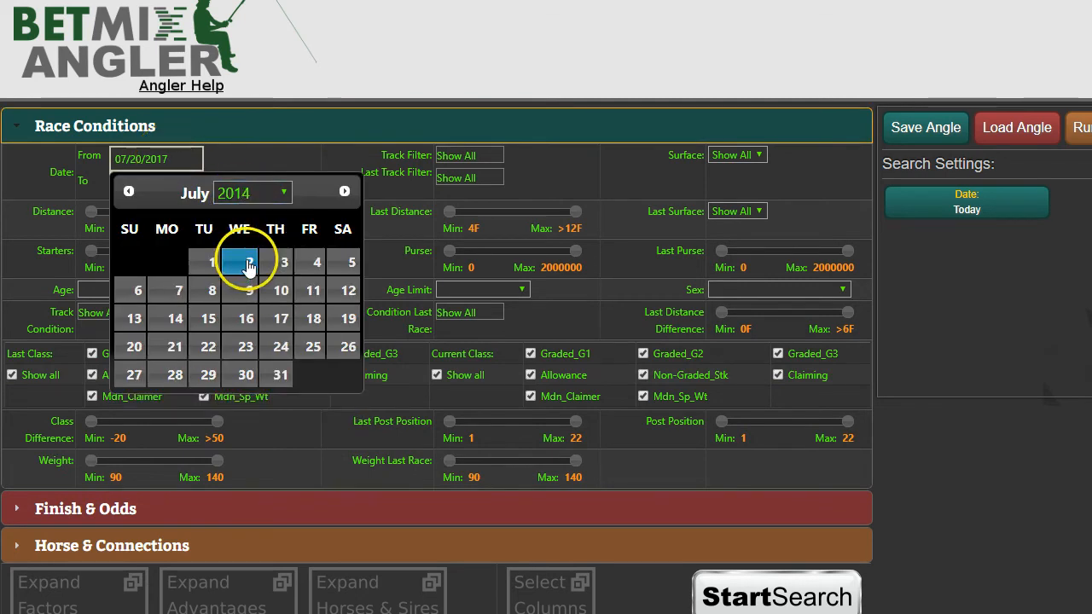
left_click(204, 261)
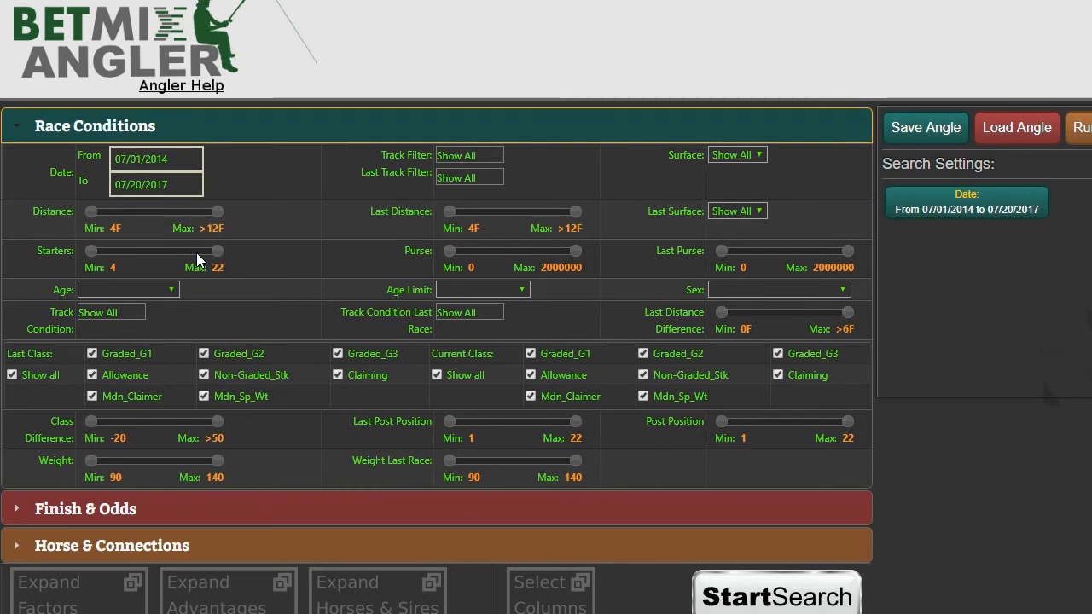
left_click(170, 189)
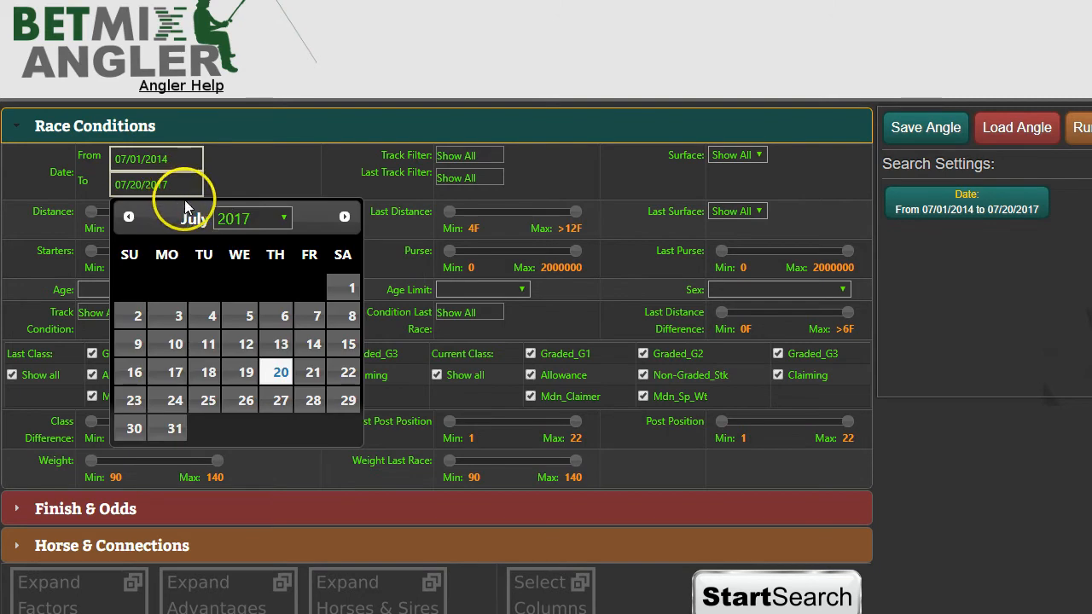
left_click(346, 288)
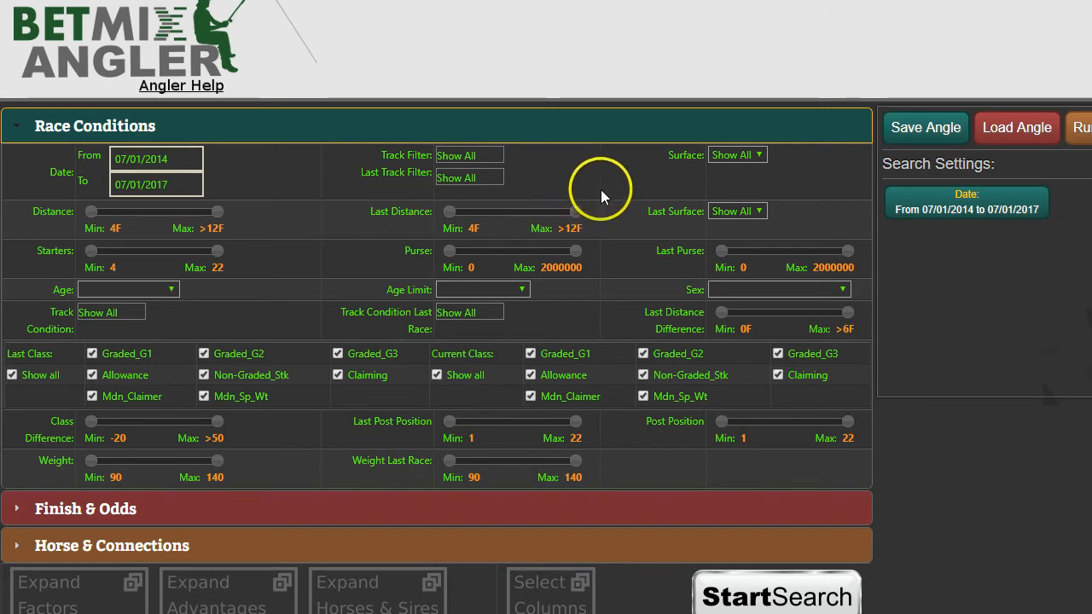
Limit the track filter in the race conditions to Saratoga.
left_click(479, 156)
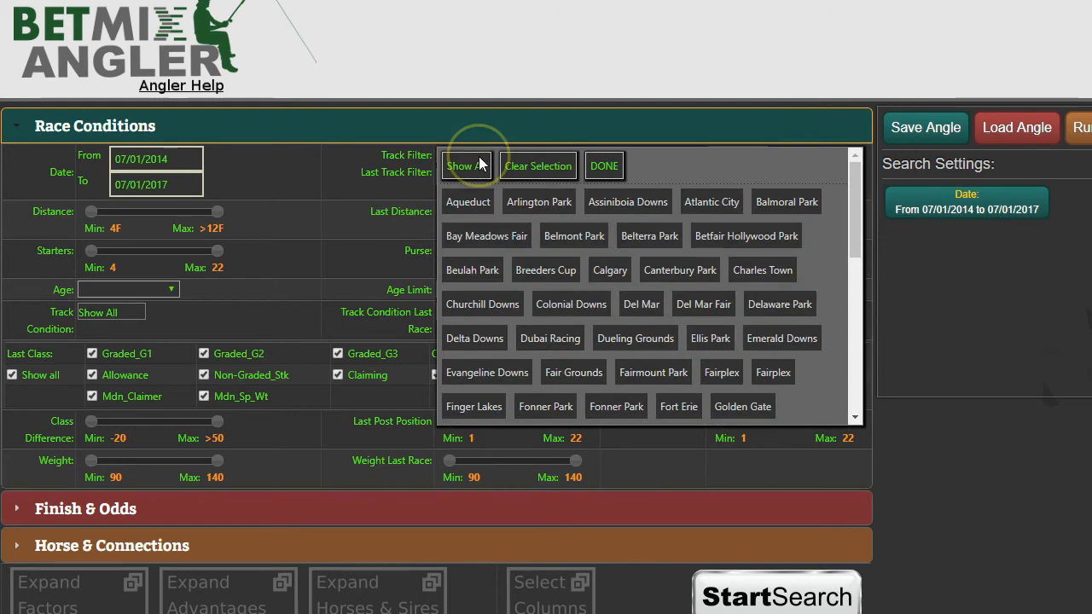
scroll(602, 246, "down", 5)
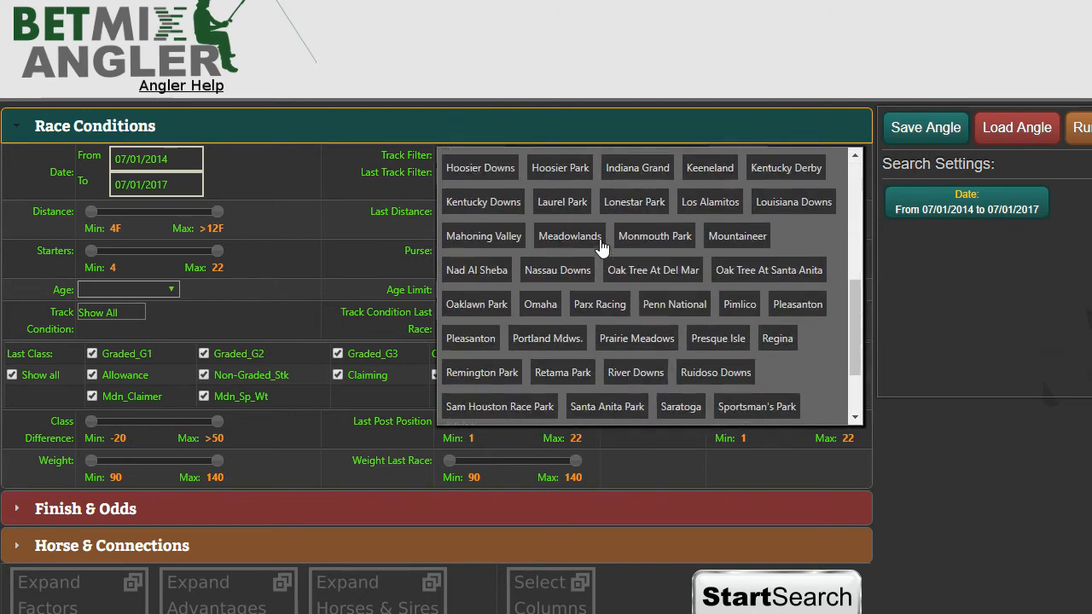
scroll(654, 285, "down", 2)
left_click(680, 329)
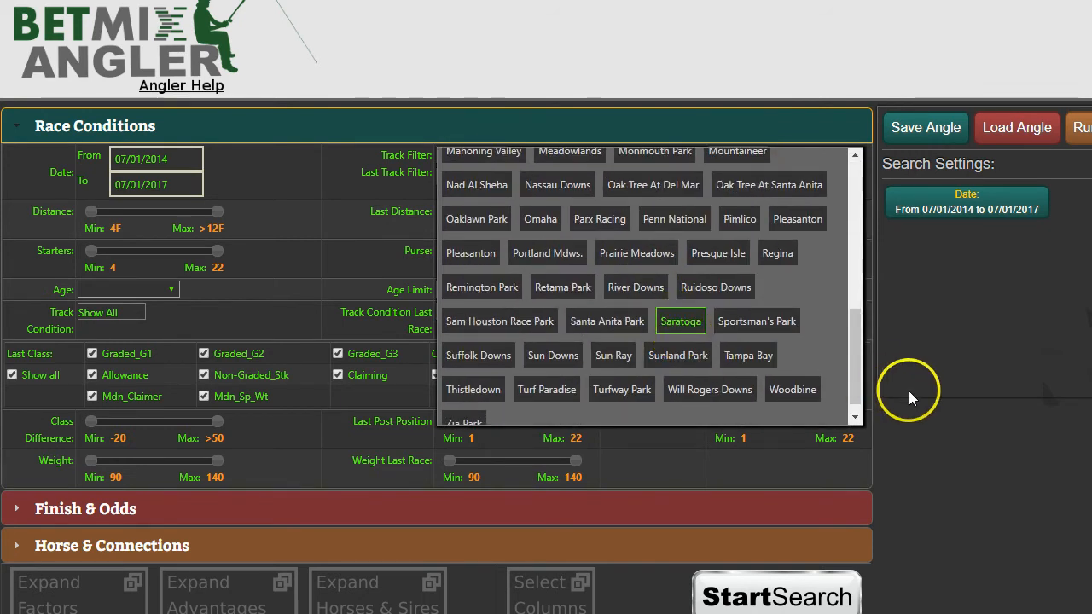
left_click(937, 469)
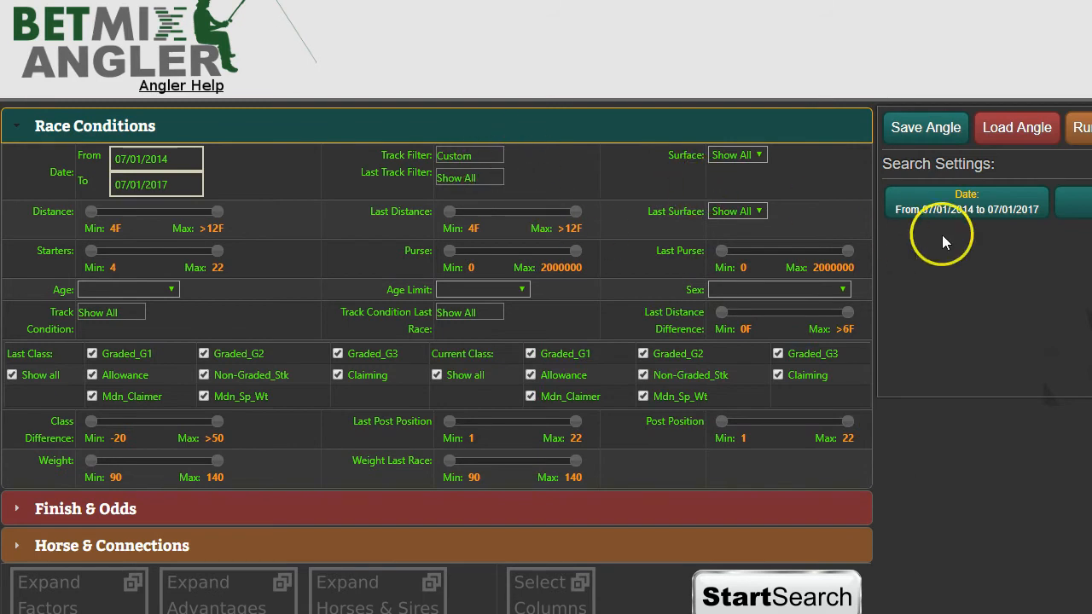
Set the race surface to Turf and the distance range to 8F through >12F.
left_click(737, 155)
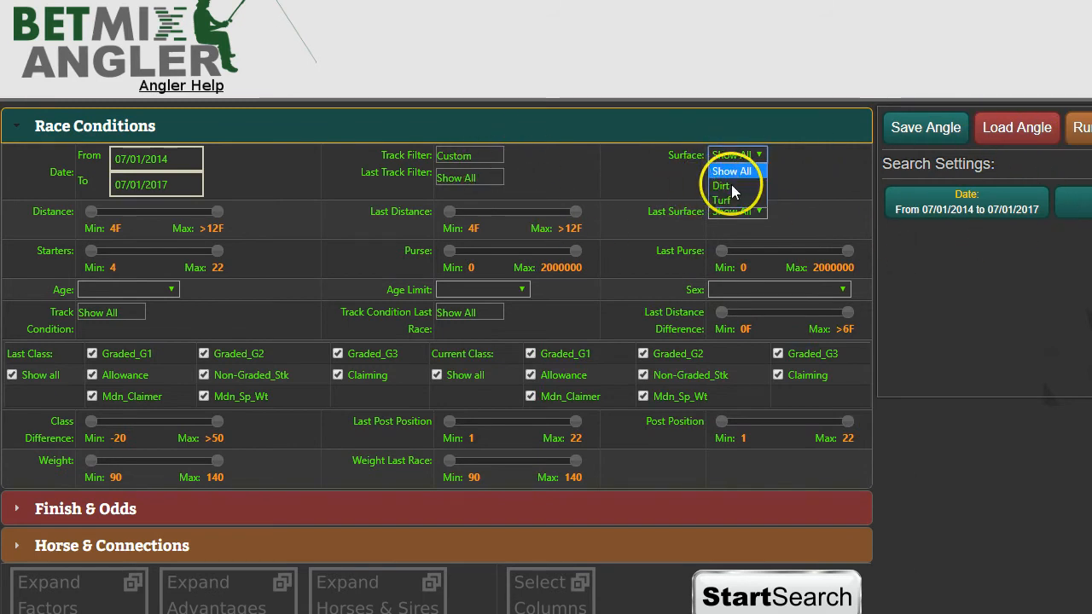
left_click(723, 199)
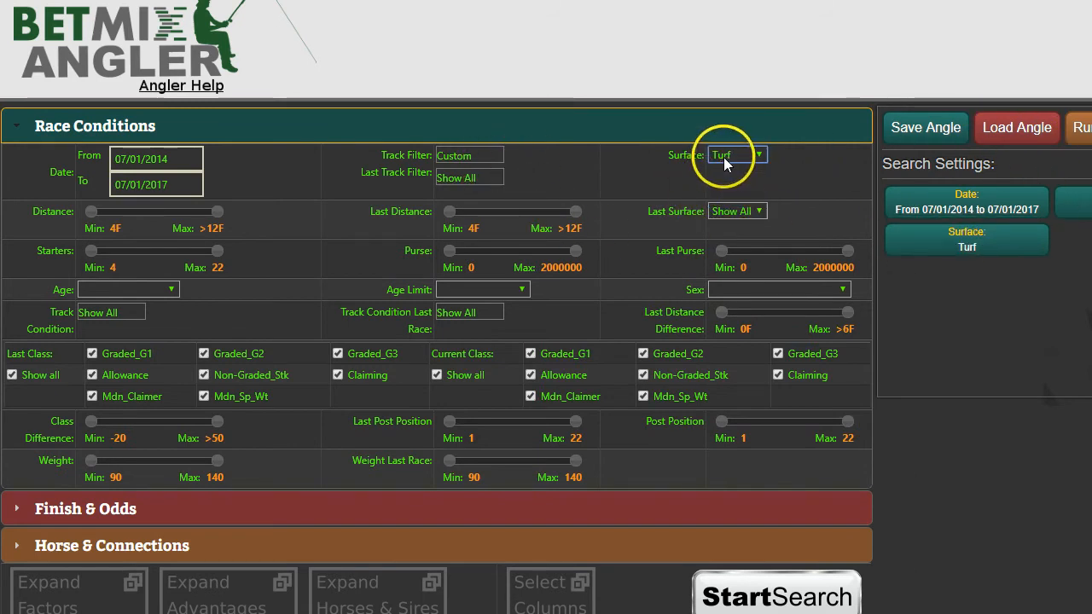
left_click_drag(89, 211, 144, 228)
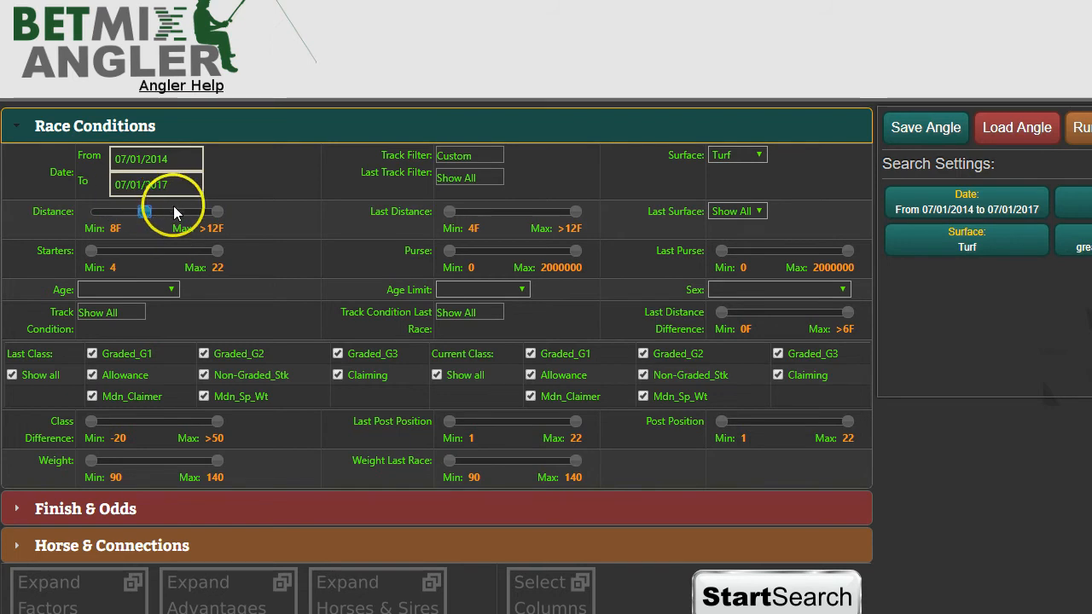
left_click_drag(219, 211, 256, 216)
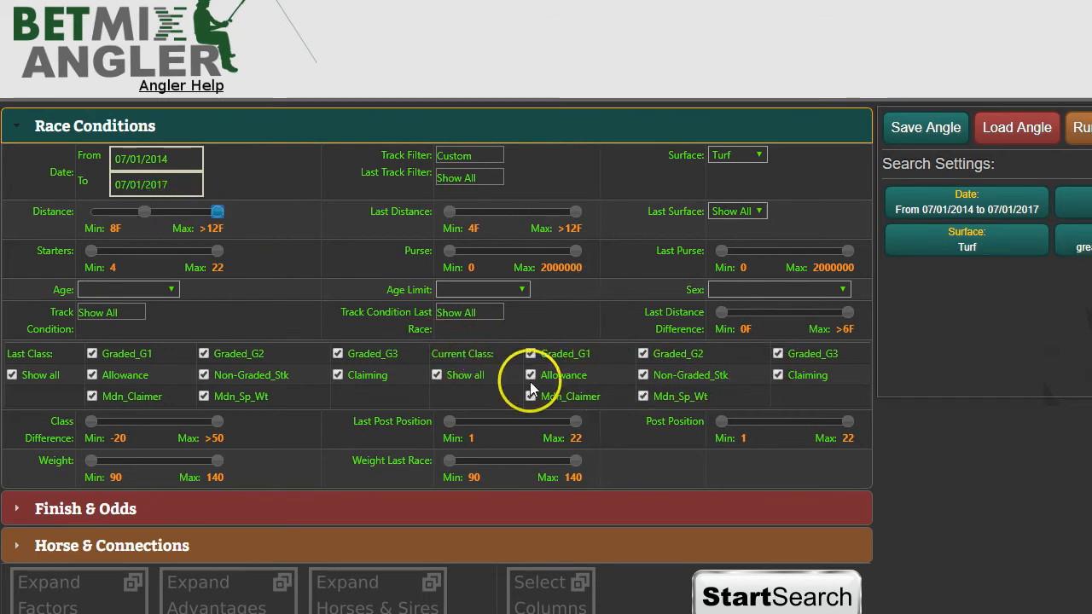
Restrict the current class to Allowance races only and run the search.
left_click(533, 358)
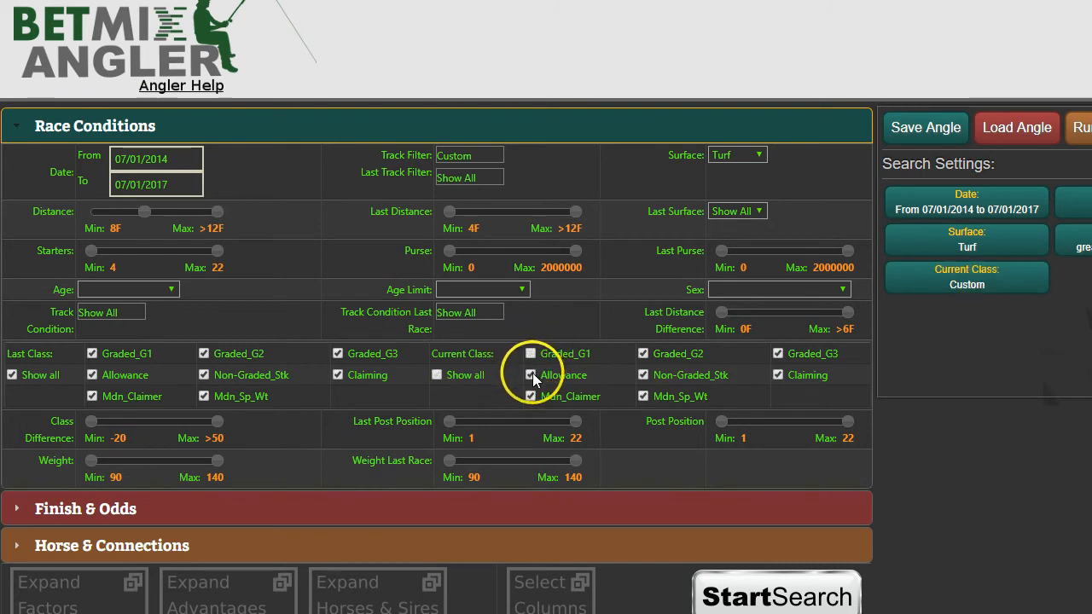
left_click(437, 373)
left_click(437, 374)
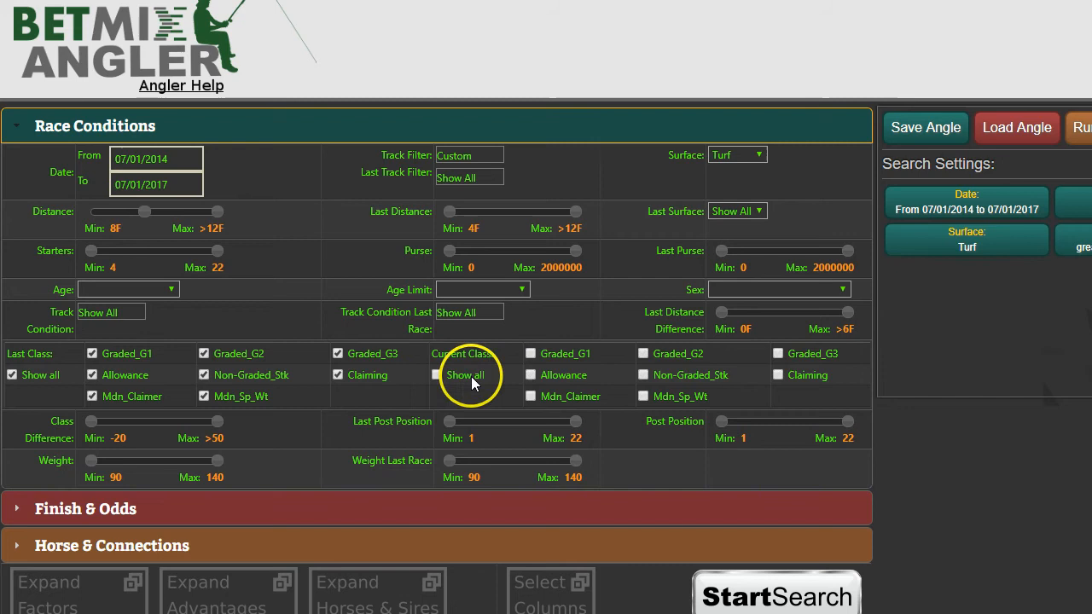
left_click(530, 374)
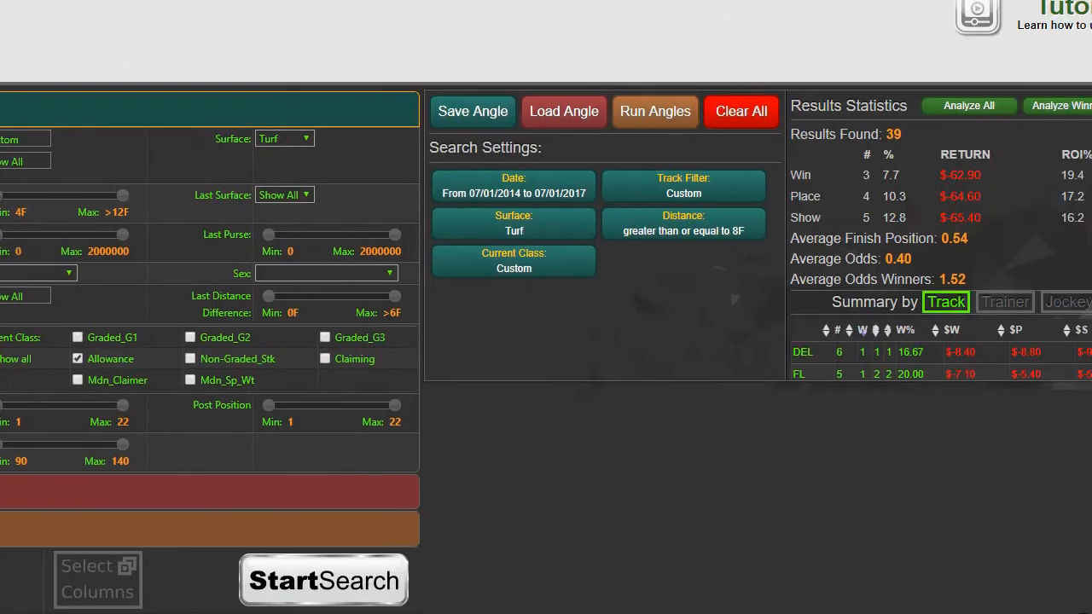
left_click(281, 587)
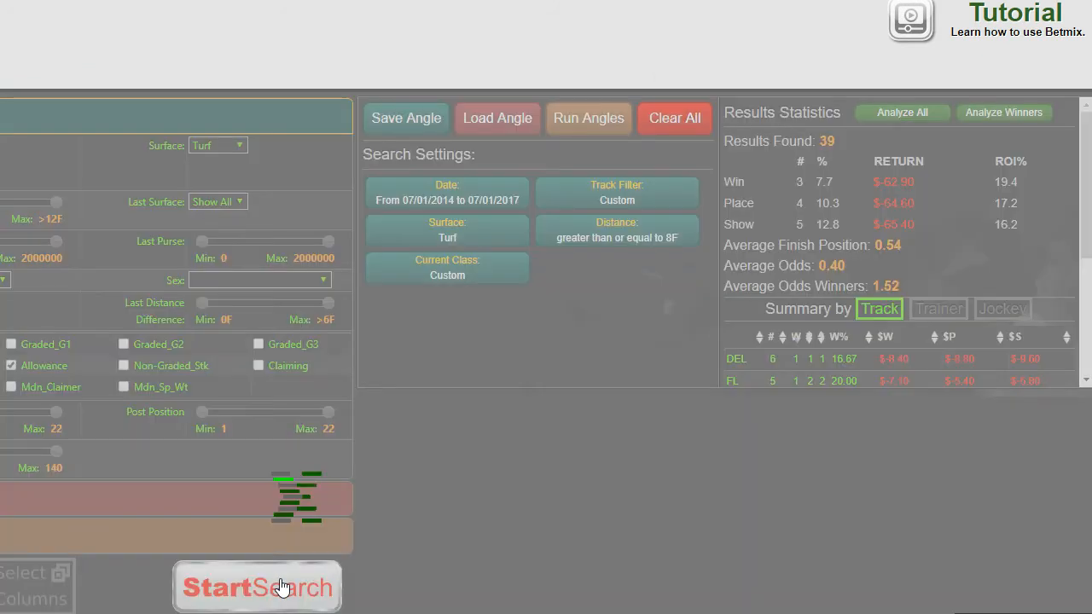
left_click(282, 584)
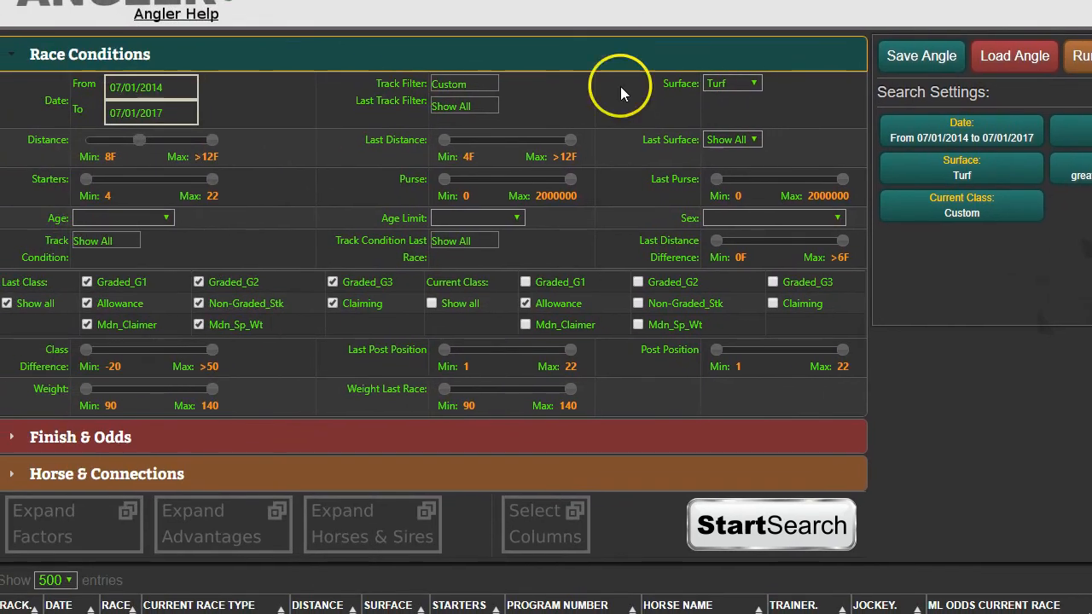
Restrict the Trainer Current Year factor rank to exactly 1st and run the search.
left_click(49, 519)
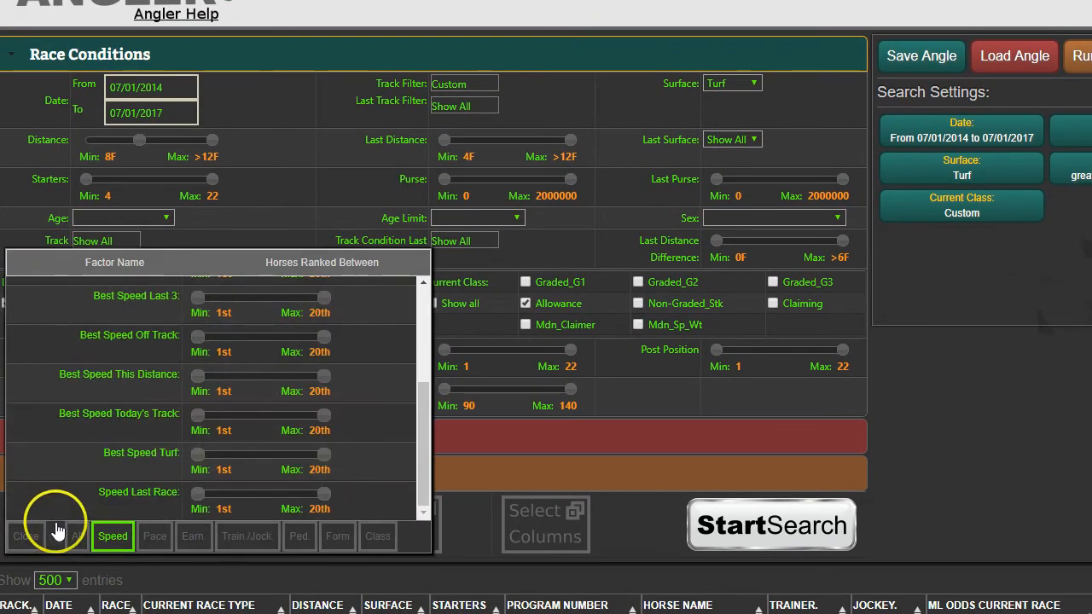
left_click(255, 539)
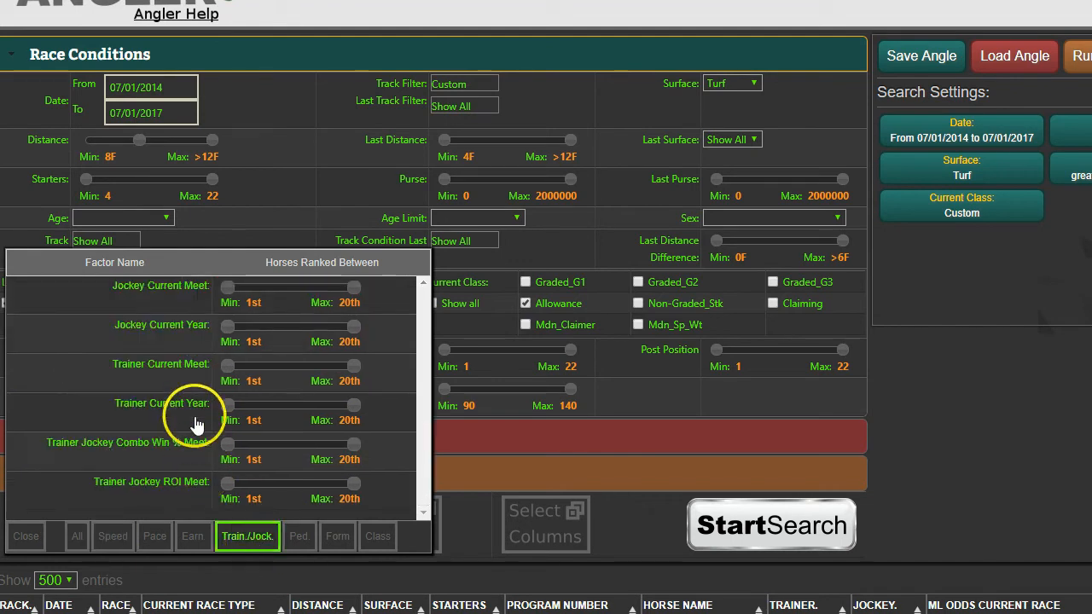
left_click_drag(357, 403, 195, 424)
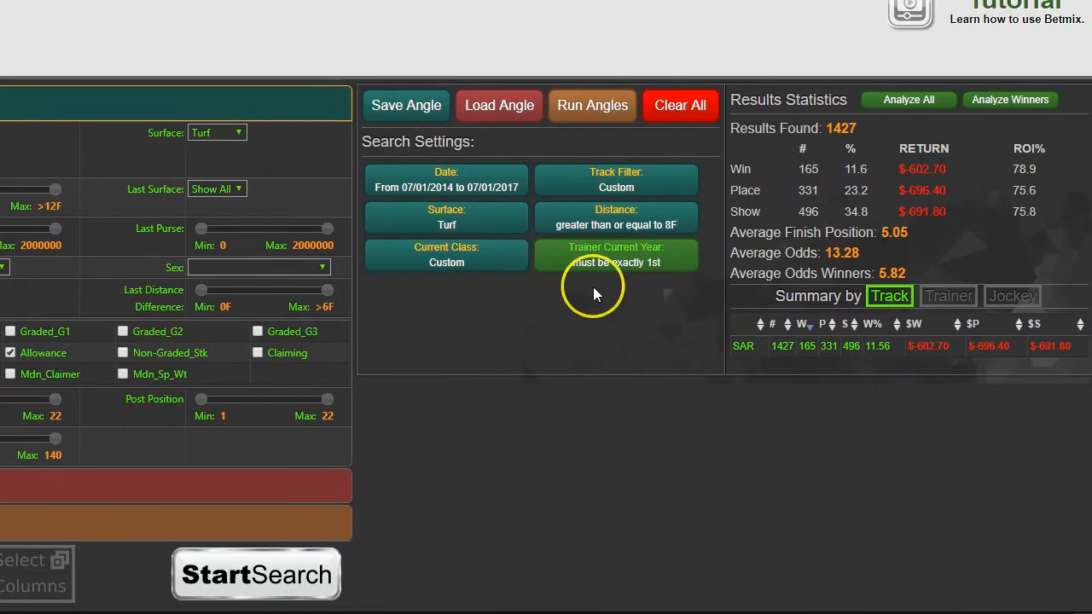
left_click(294, 574)
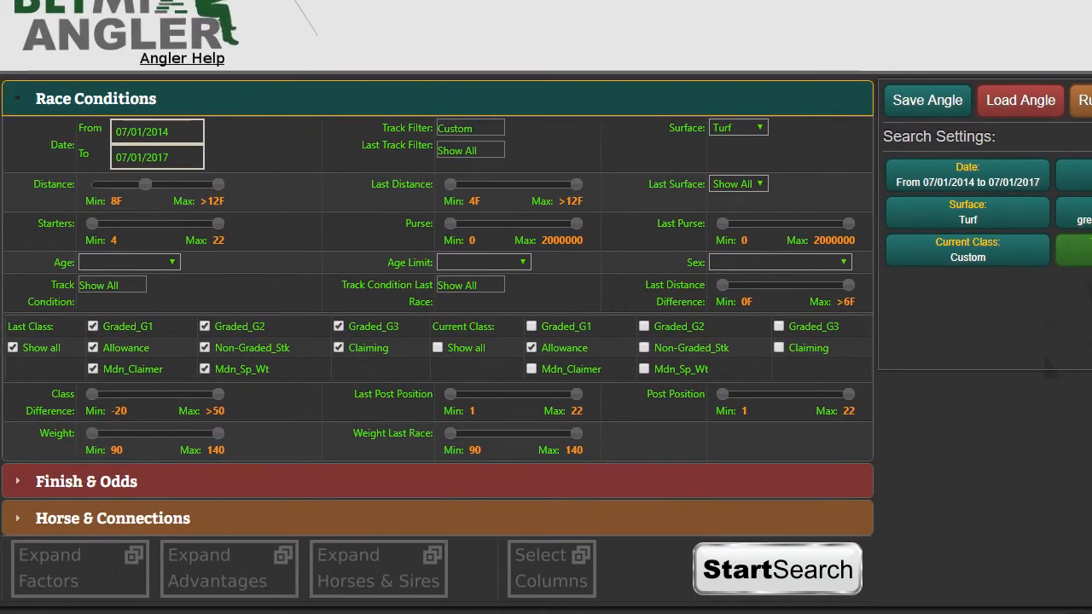
Limit the days since last race to a maximum of 90 and rerun the search.
left_click(201, 521)
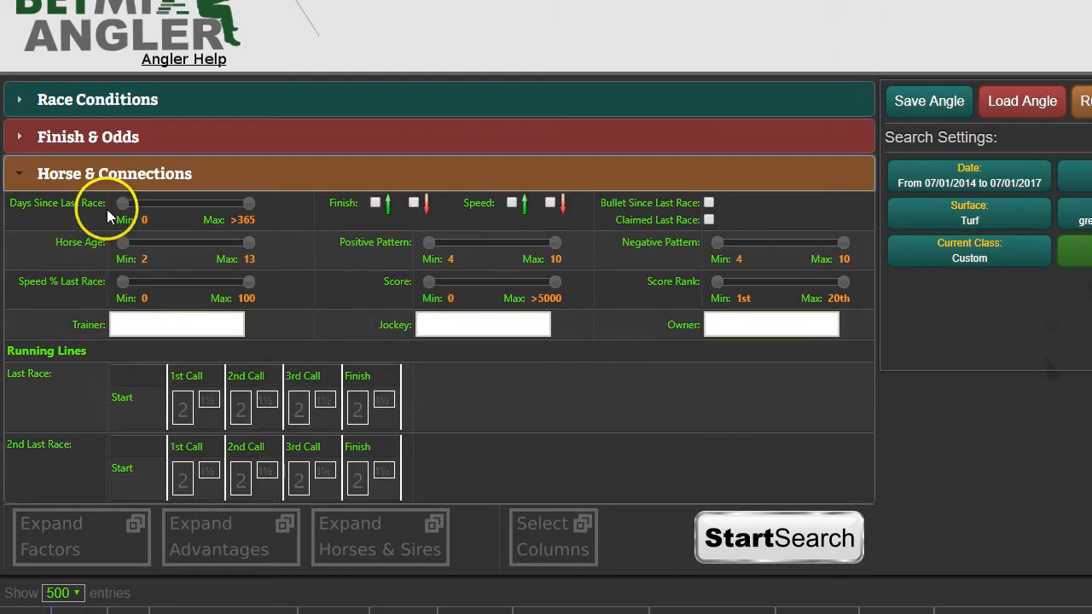
left_click(122, 203)
left_click_drag(248, 203, 157, 215)
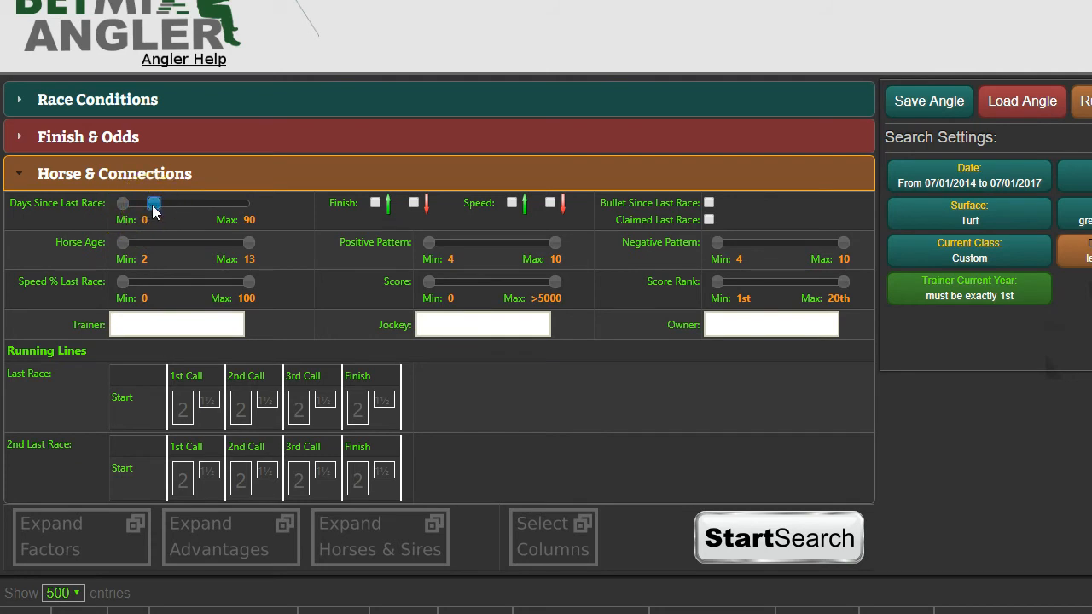
left_click(194, 207)
left_click(215, 205)
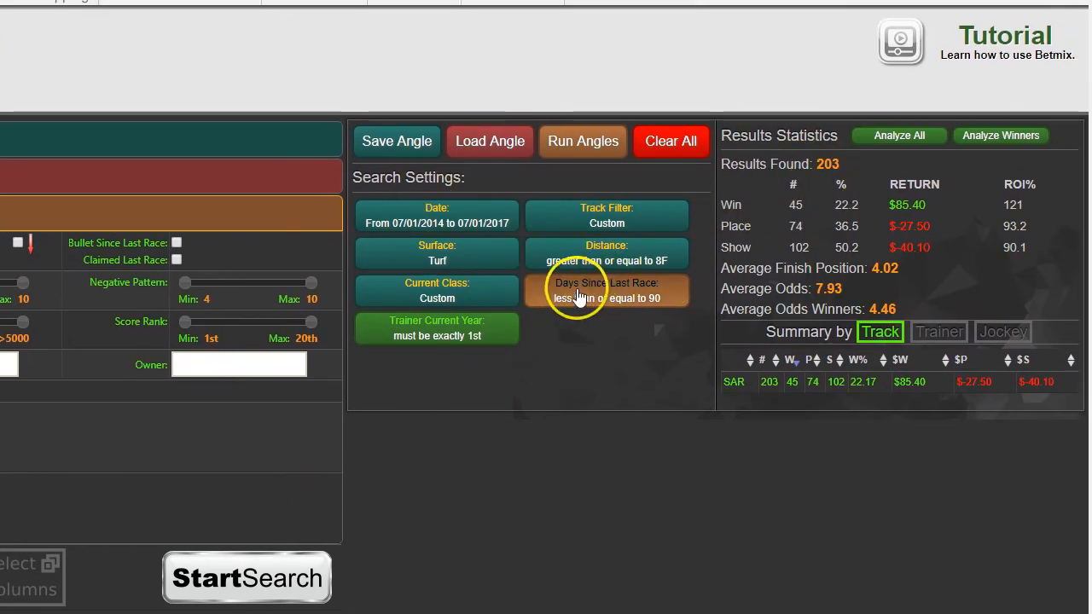
left_click(317, 570)
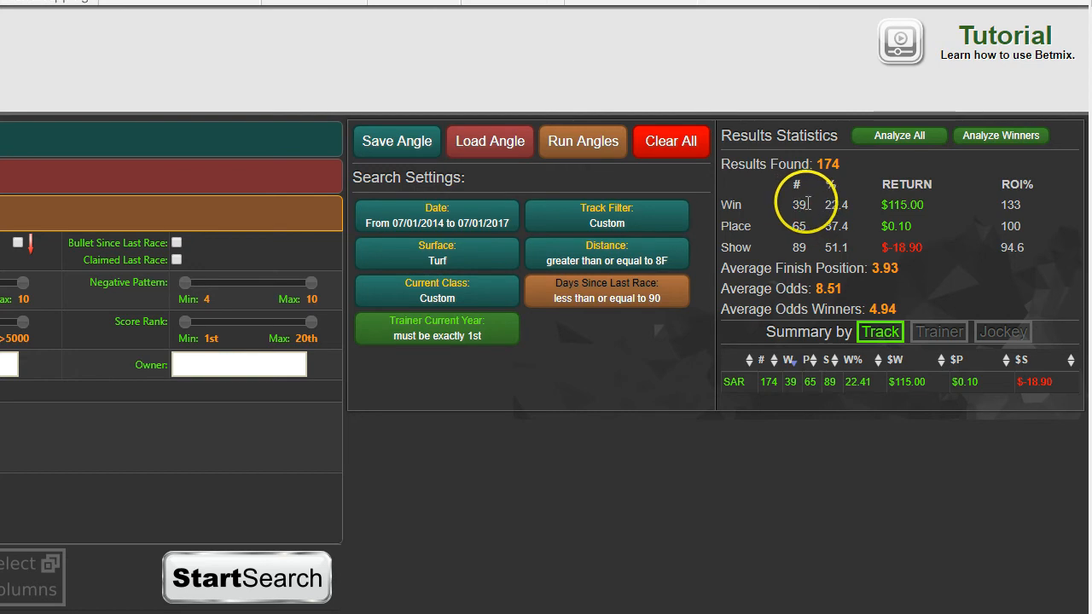
Open the analysis of the winners and examine its distance, surface and class charts.
left_click(987, 145)
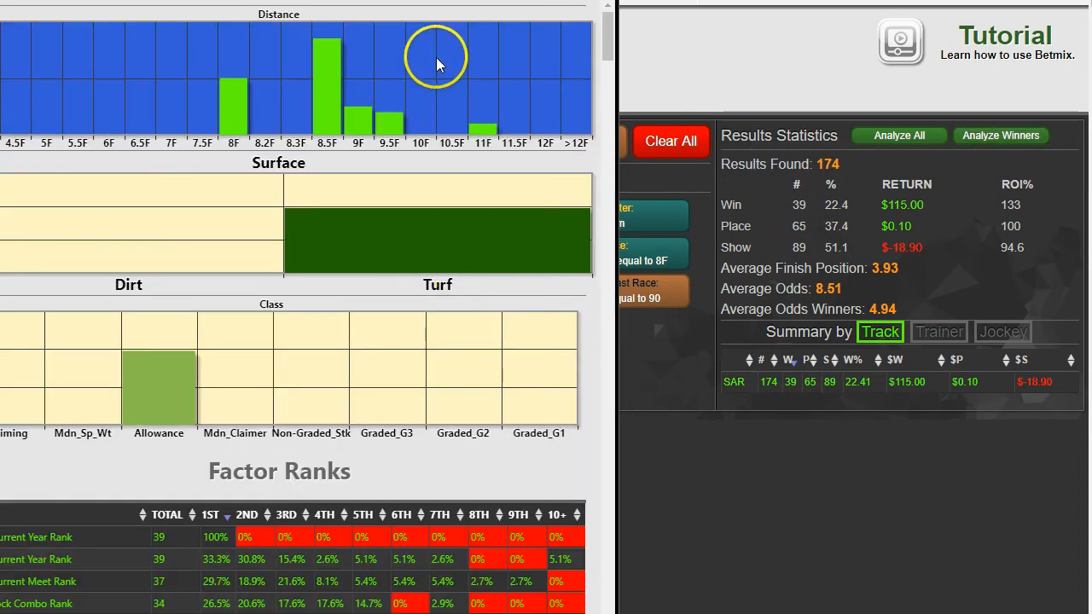
left_click_drag(433, 3, 535, 56)
mouse_move(341, 162)
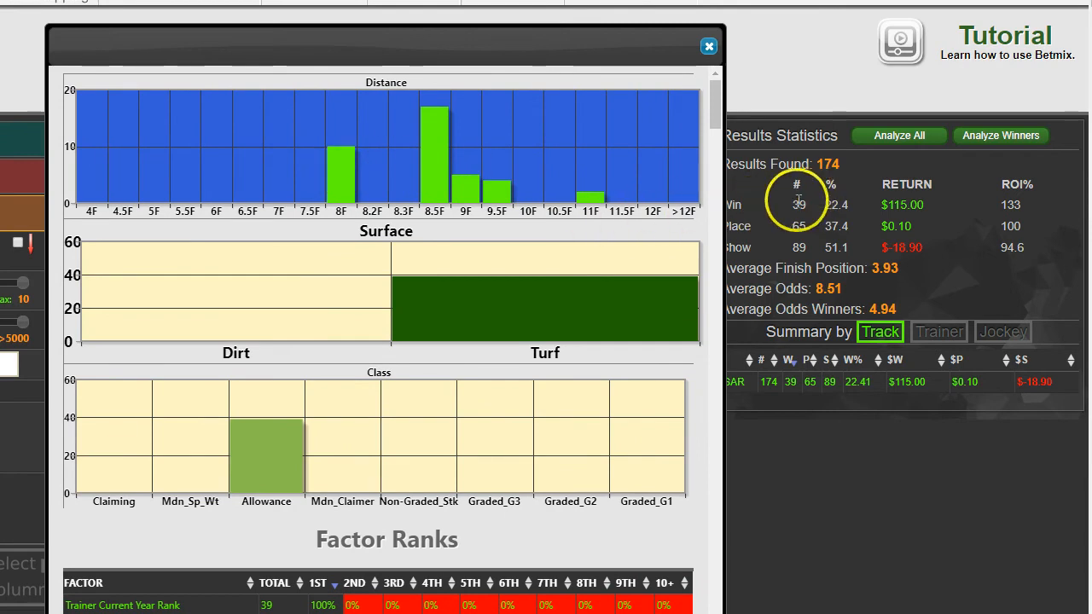
mouse_move(342, 182)
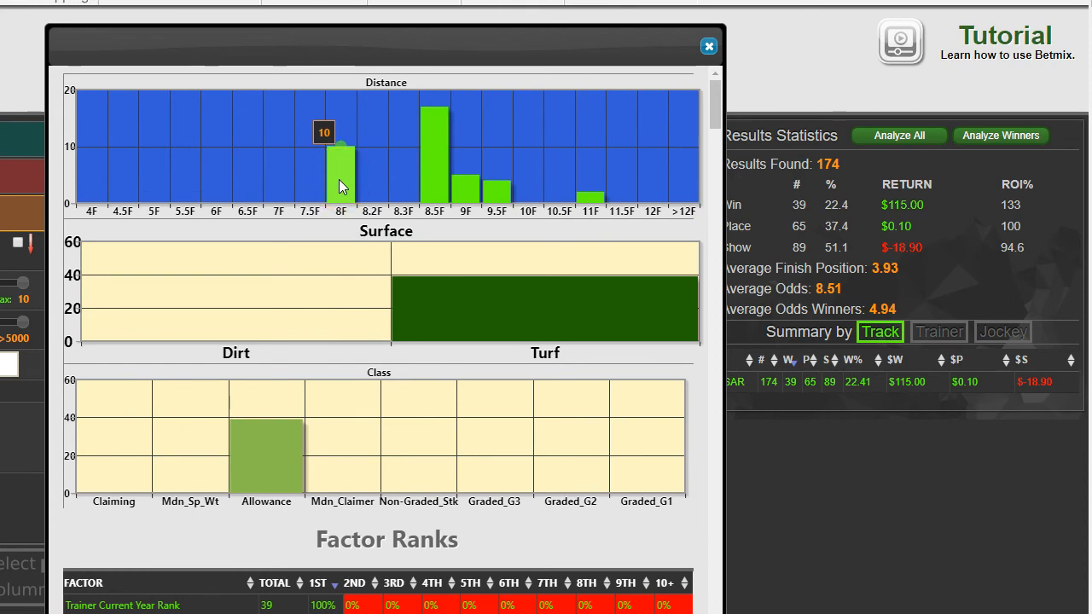
mouse_move(443, 171)
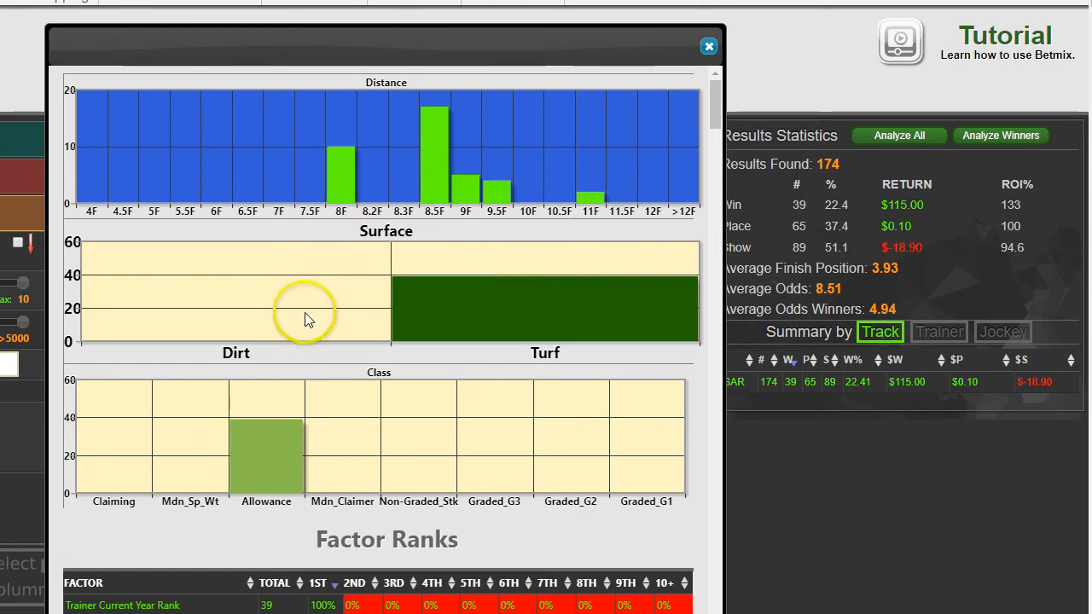
mouse_move(455, 320)
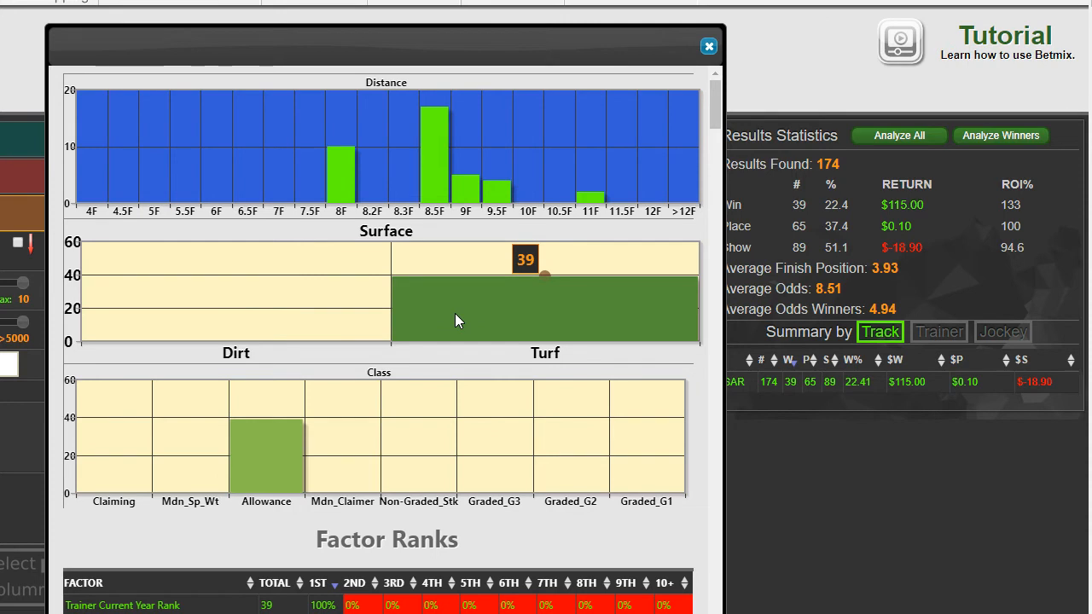
mouse_move(267, 449)
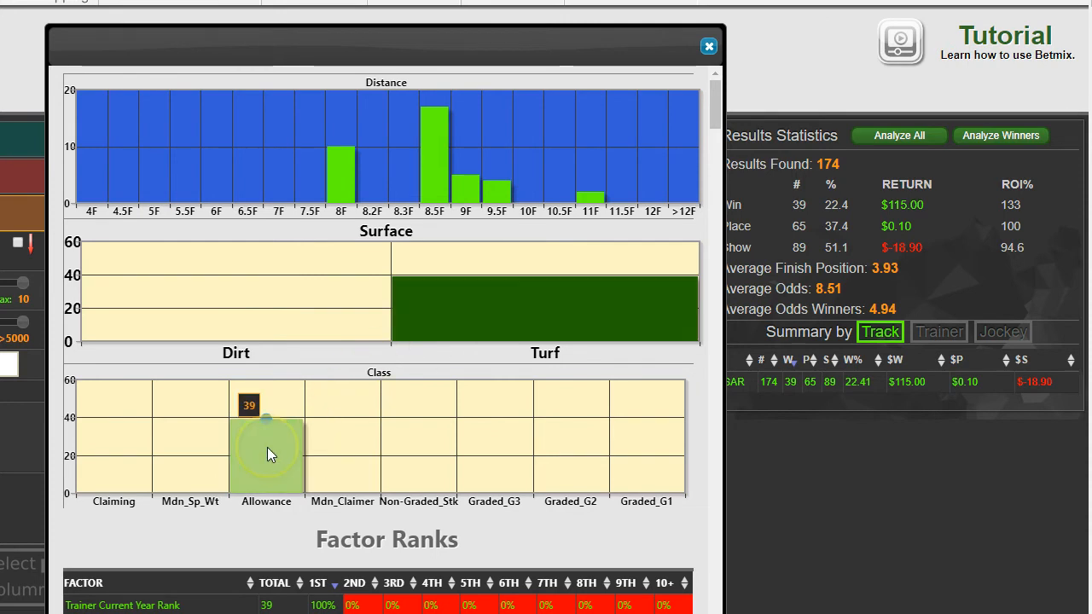
Review the Factor Ranks table for the winners and close the analysis.
left_click_drag(317, 24, 313, 0)
scroll(317, 271, "down", 3)
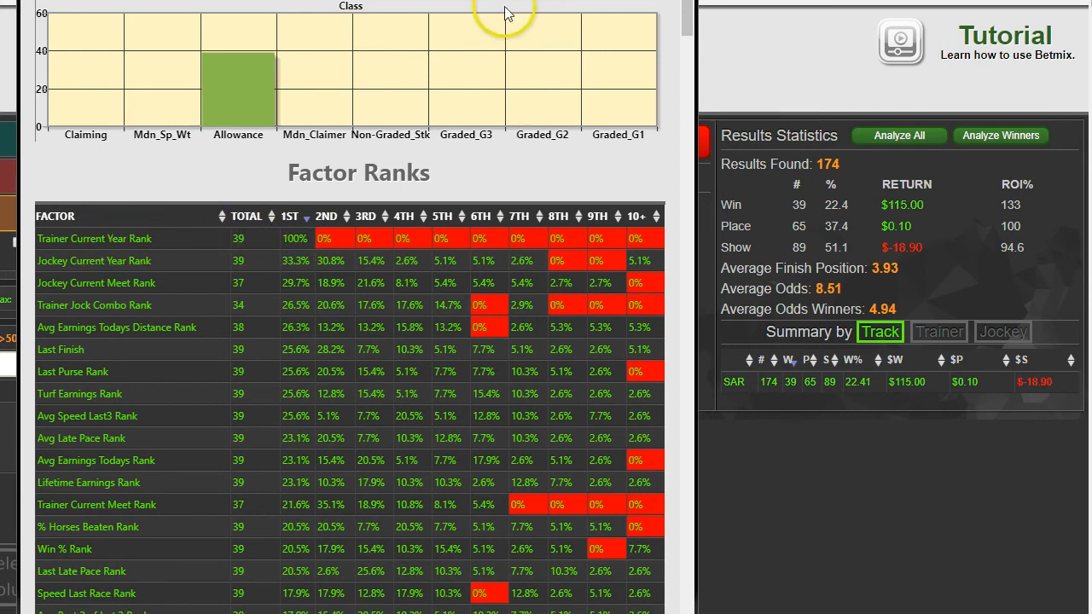
left_click_drag(236, 10, 662, 0)
left_click_drag(434, 0, 481, 19)
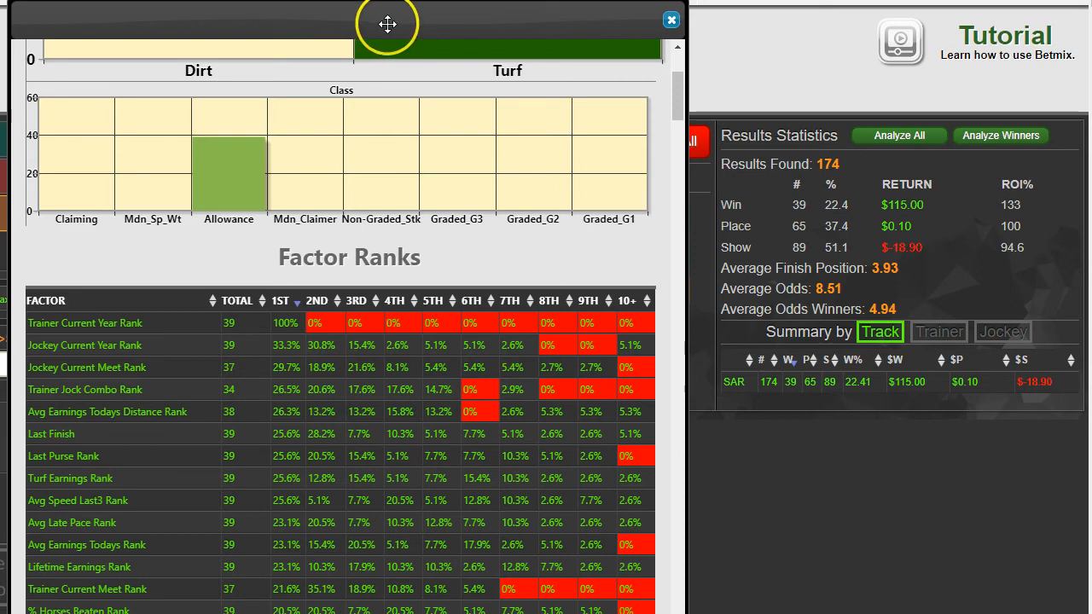
left_click_drag(387, 24, 363, 26)
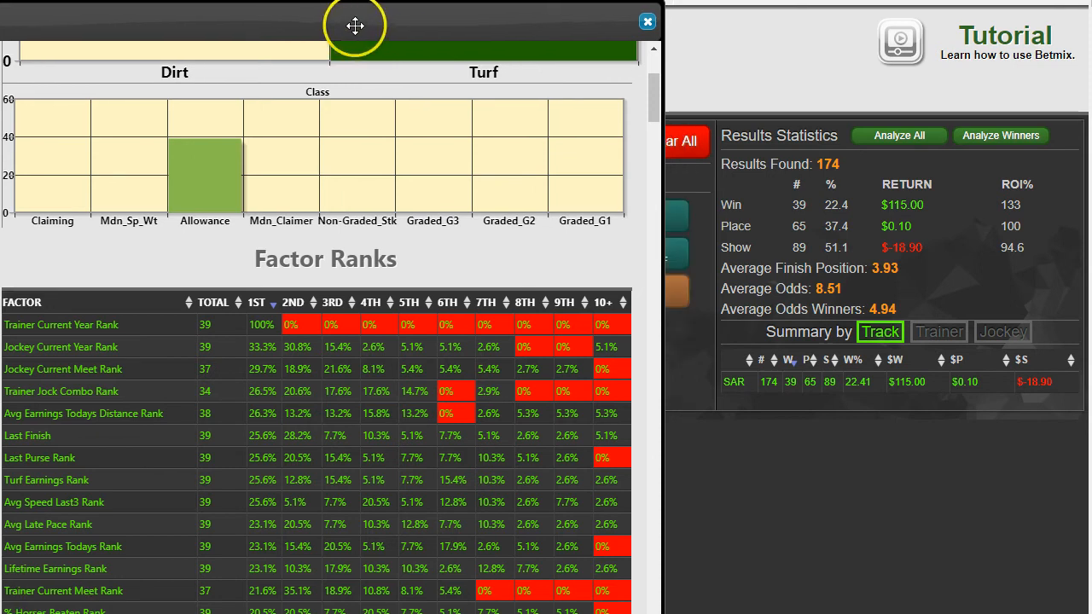
left_click(647, 22)
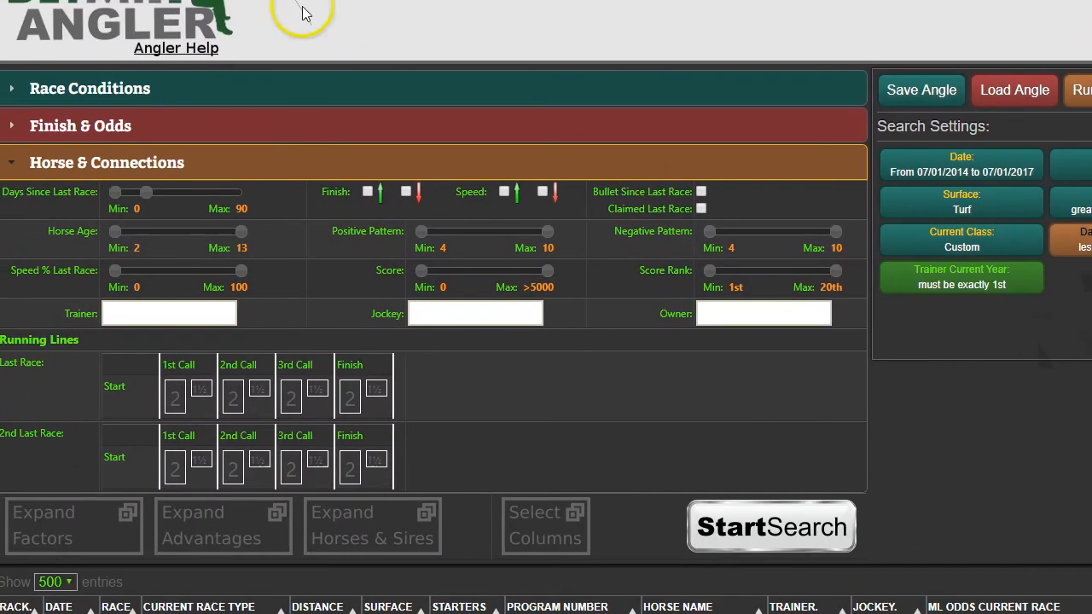
Try the search with the Jockey Current Year rank between 1st and 2nd, and rerun it with that filter removed.
left_click(38, 533)
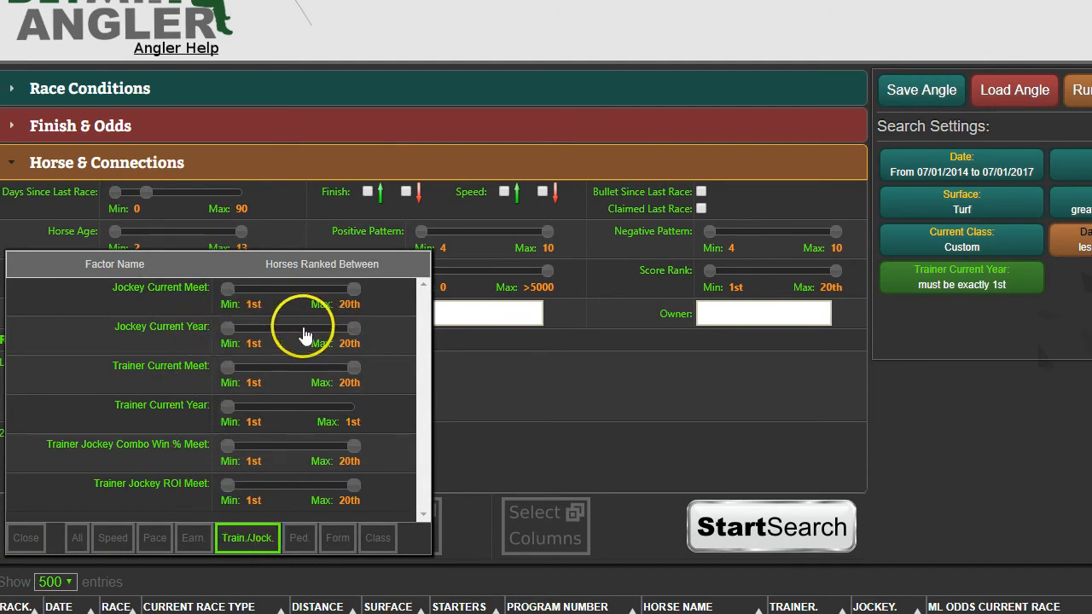
mouse_move(349, 333)
left_mouse_down()
mouse_move(253, 329)
mouse_move(313, 324)
mouse_move(359, 337)
left_mouse_up()
left_click_drag(257, 346, 234, 335)
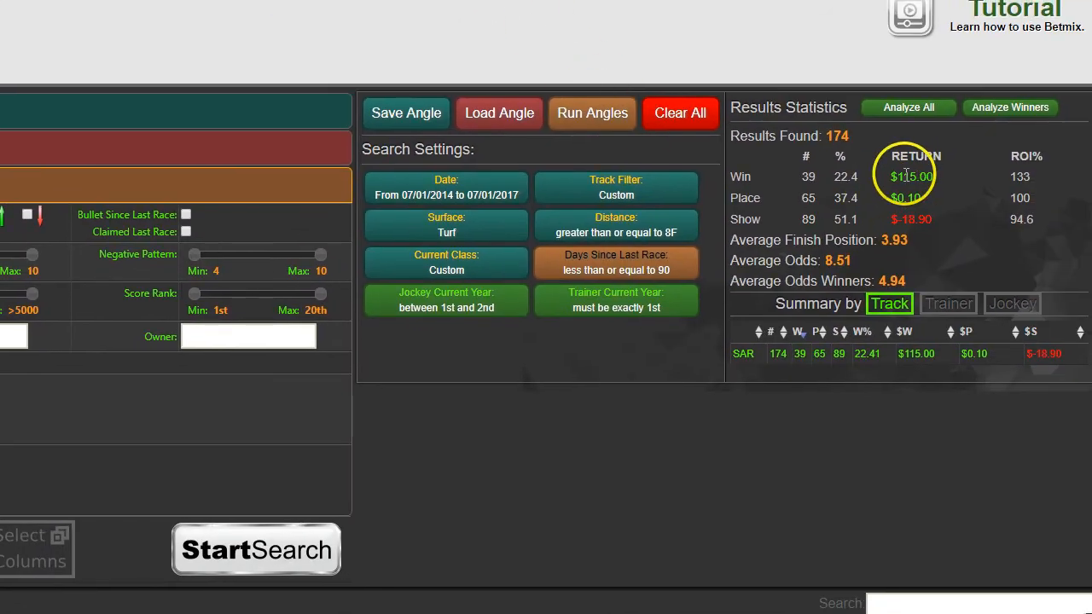
left_click(291, 567)
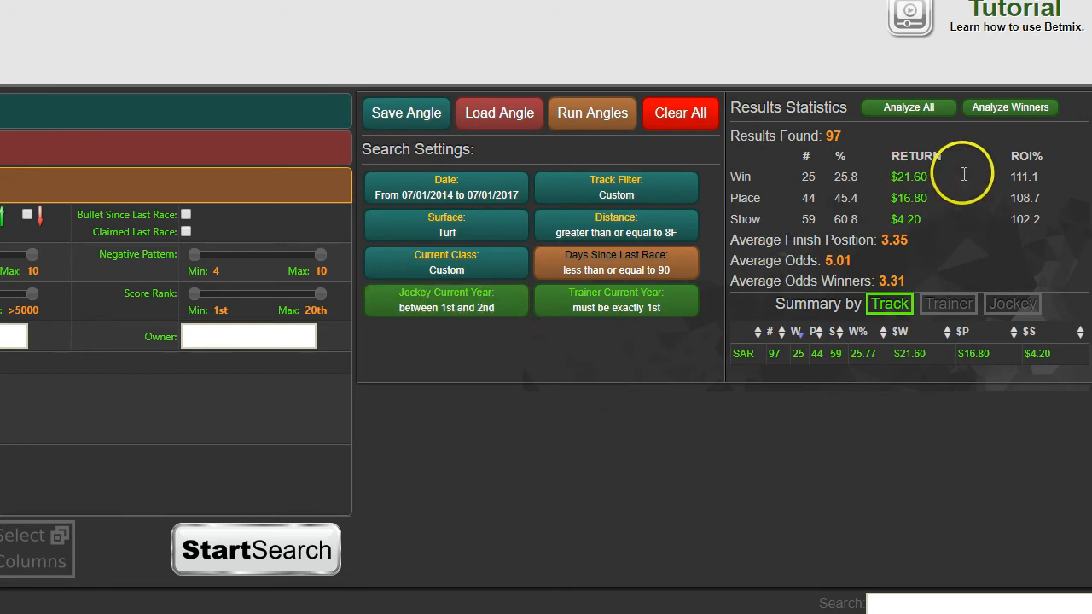
left_click(459, 306)
left_click(314, 546)
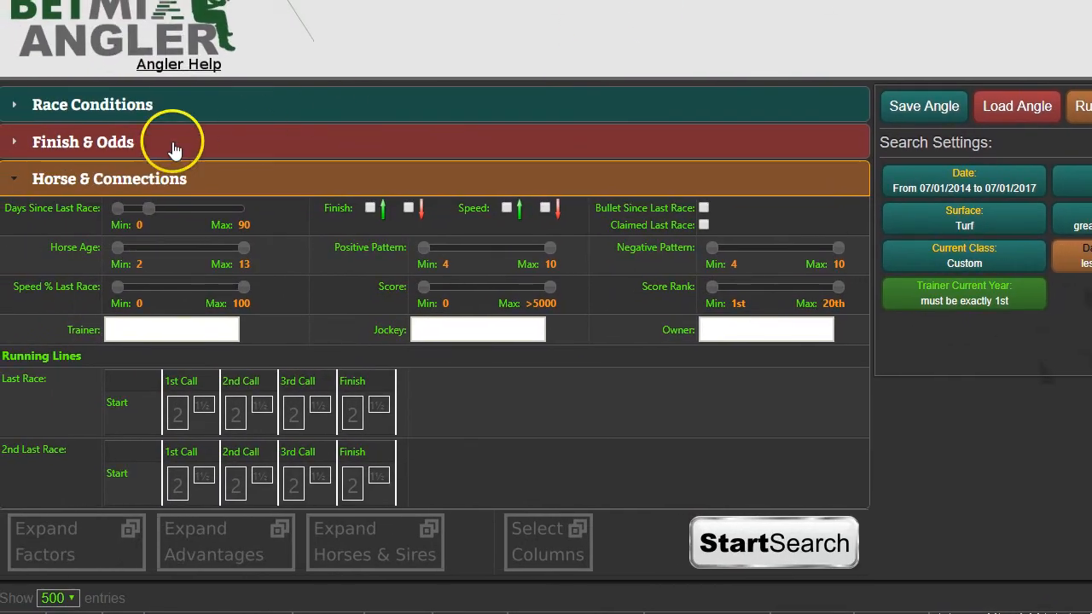
Try the search with the last finish between 1st and 3rd, and rerun it with that filter removed.
left_click(153, 109)
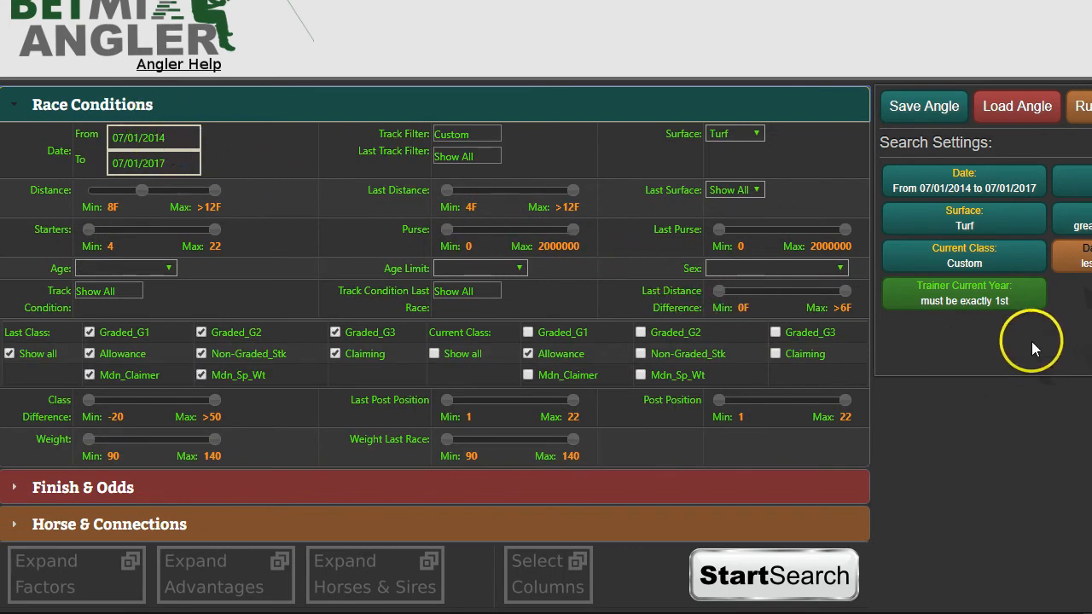
left_click(427, 485)
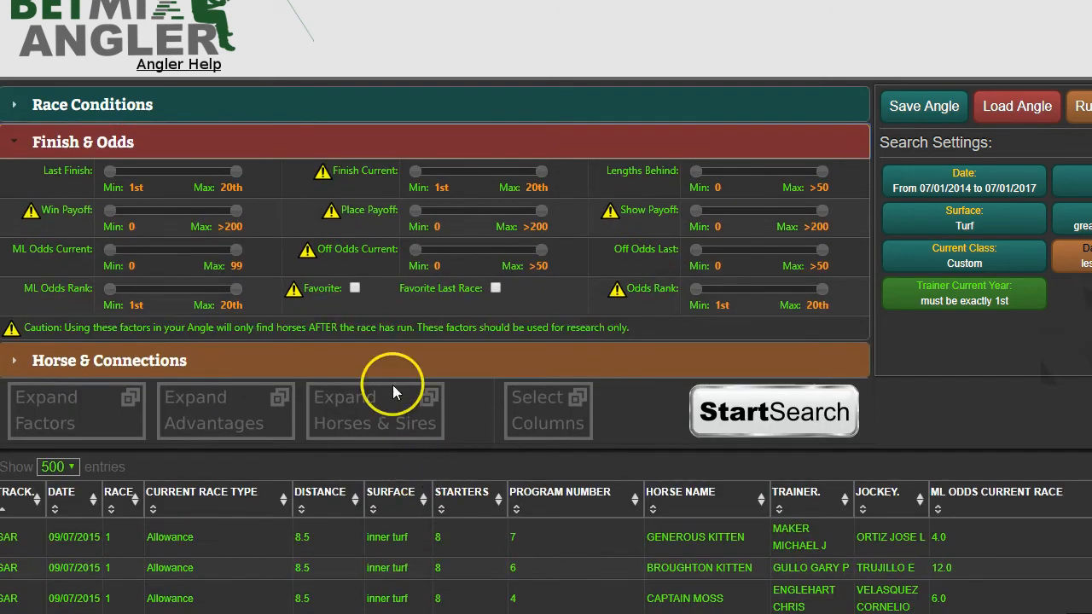
left_click(236, 173)
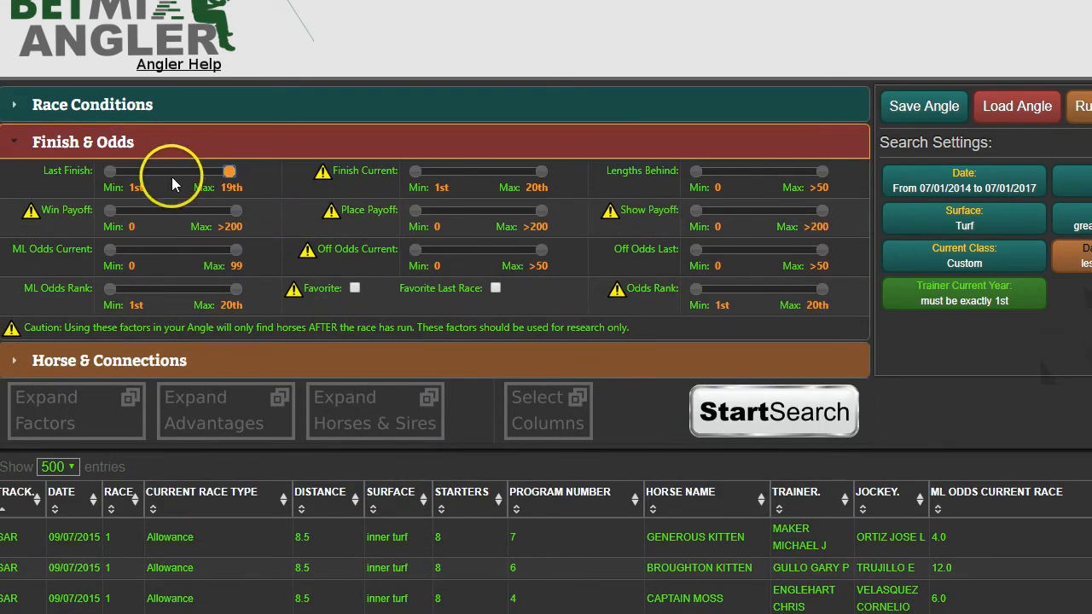
left_click_drag(145, 190, 121, 186)
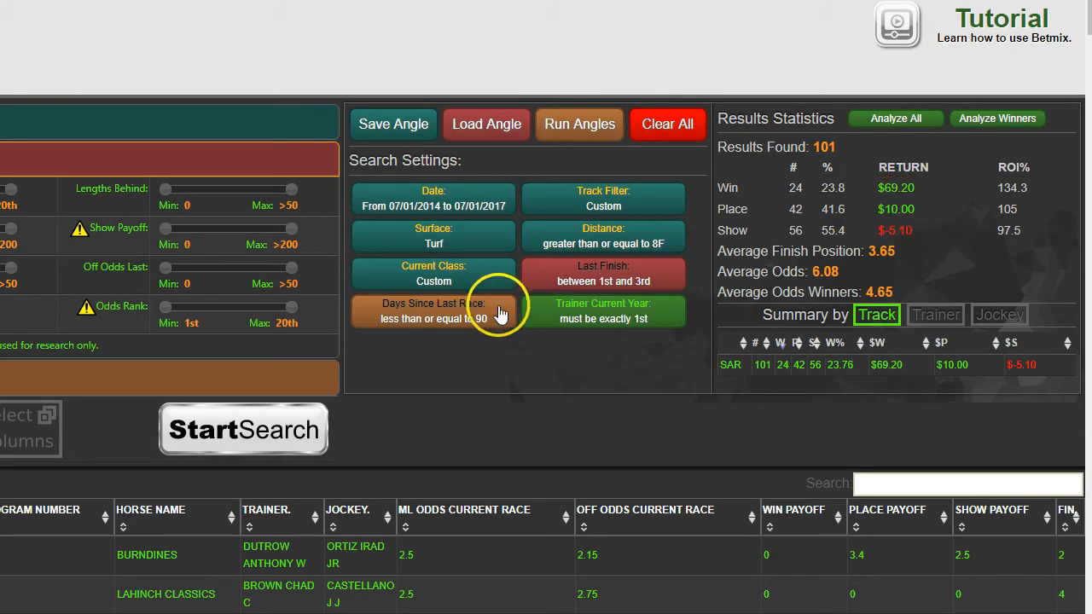
left_click(587, 284)
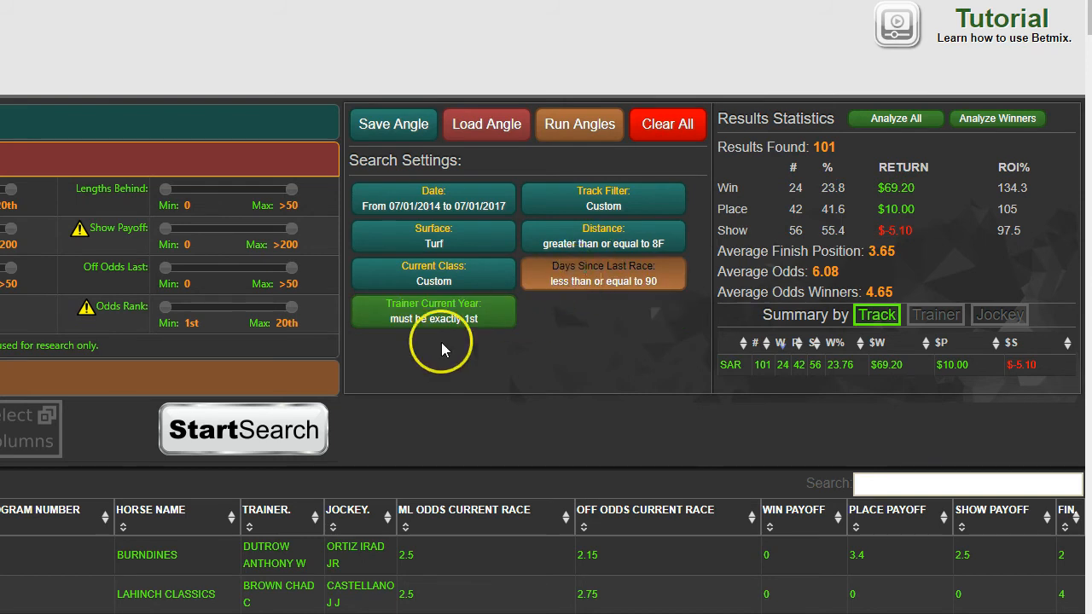
left_click(295, 433)
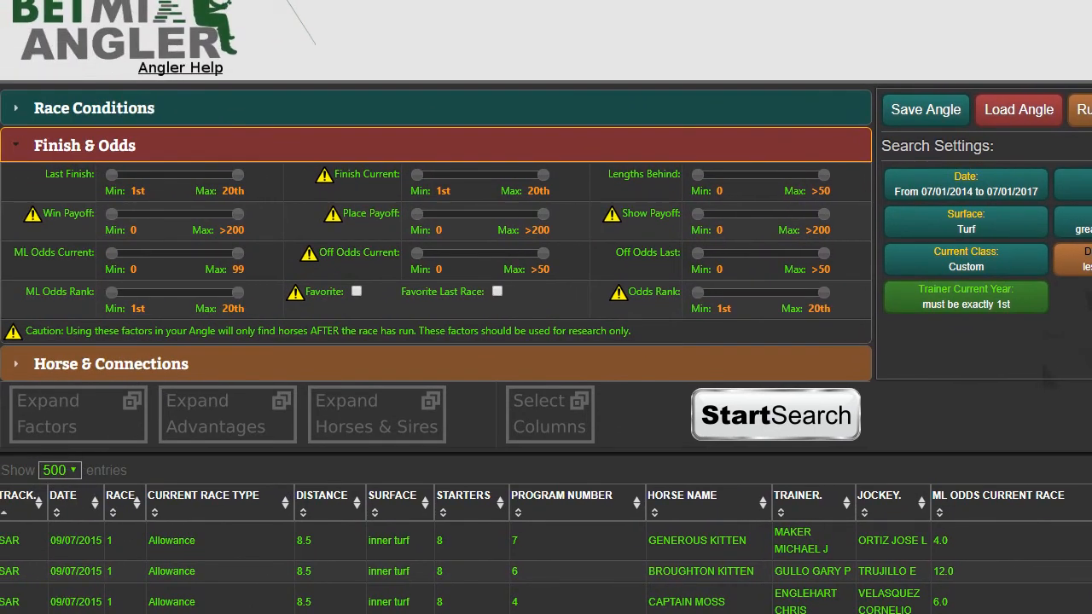
Try the search with the horse age set to exactly 3.
left_click(105, 365)
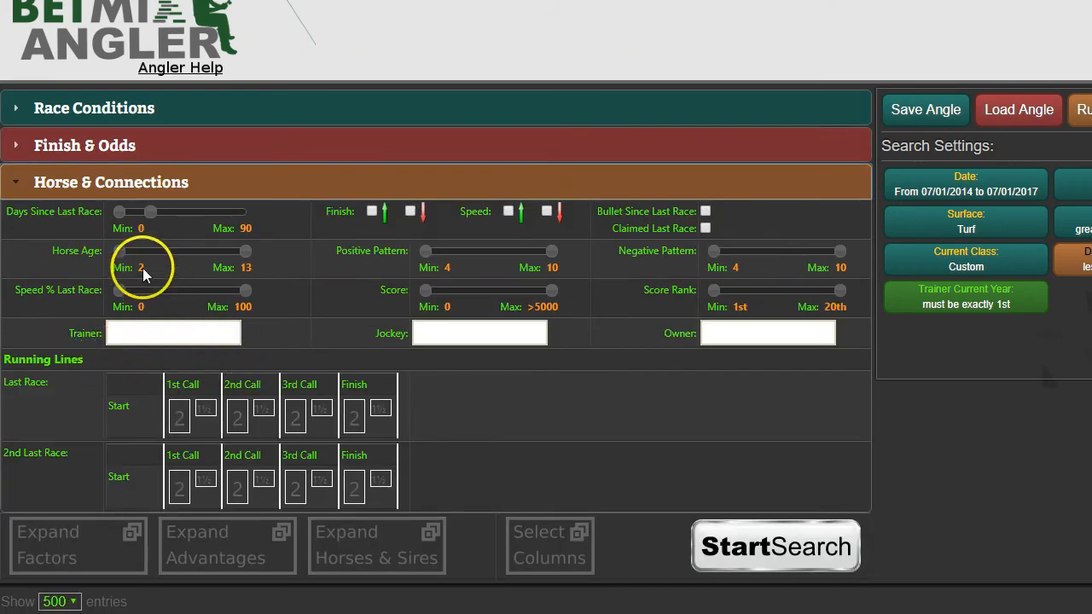
left_click(126, 250)
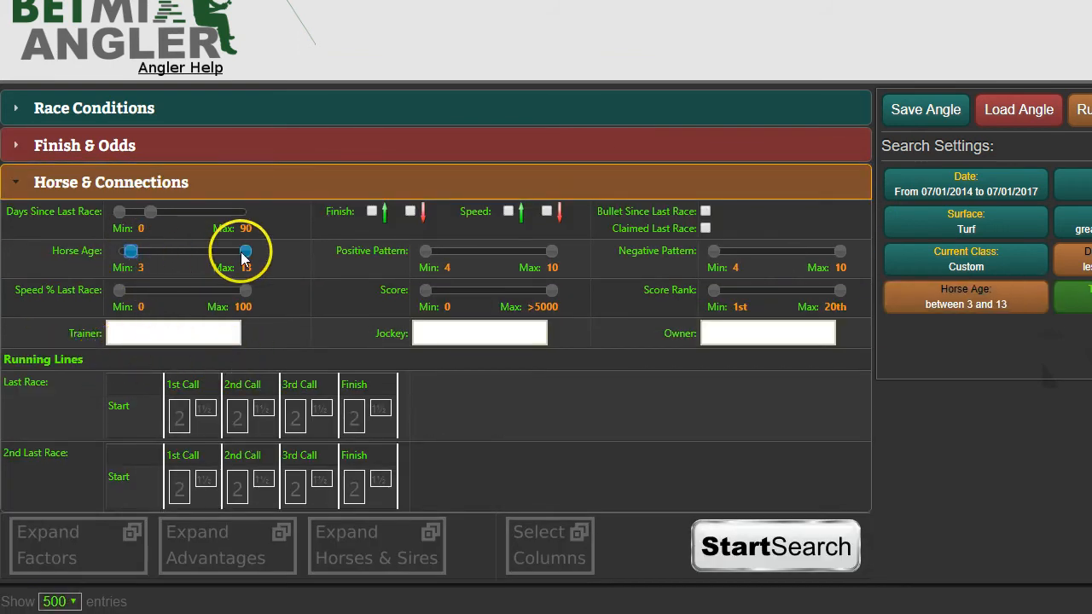
left_click_drag(246, 251, 130, 251)
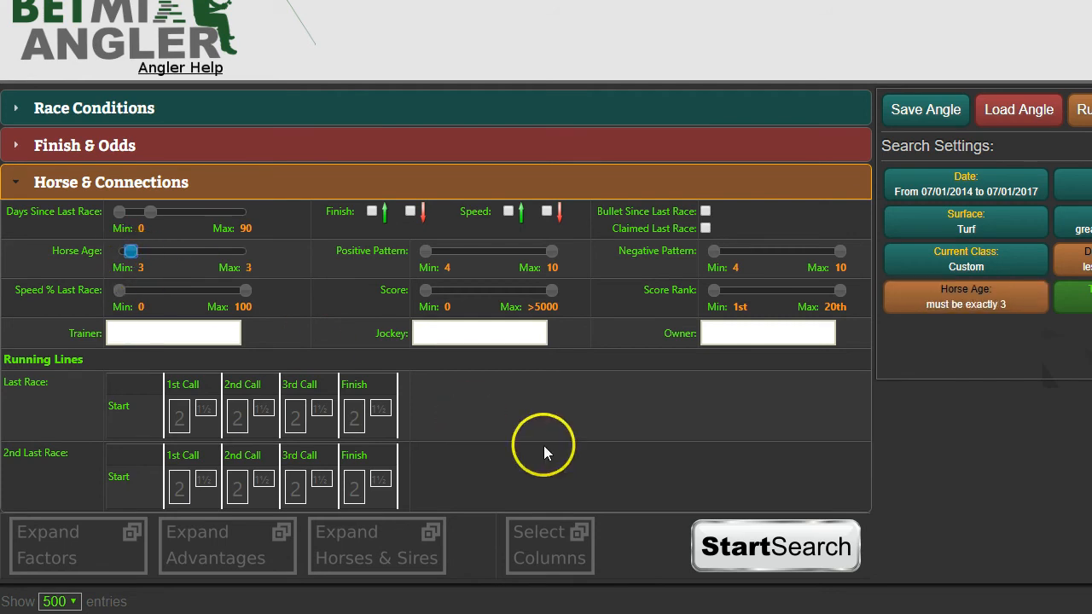
left_click(741, 546)
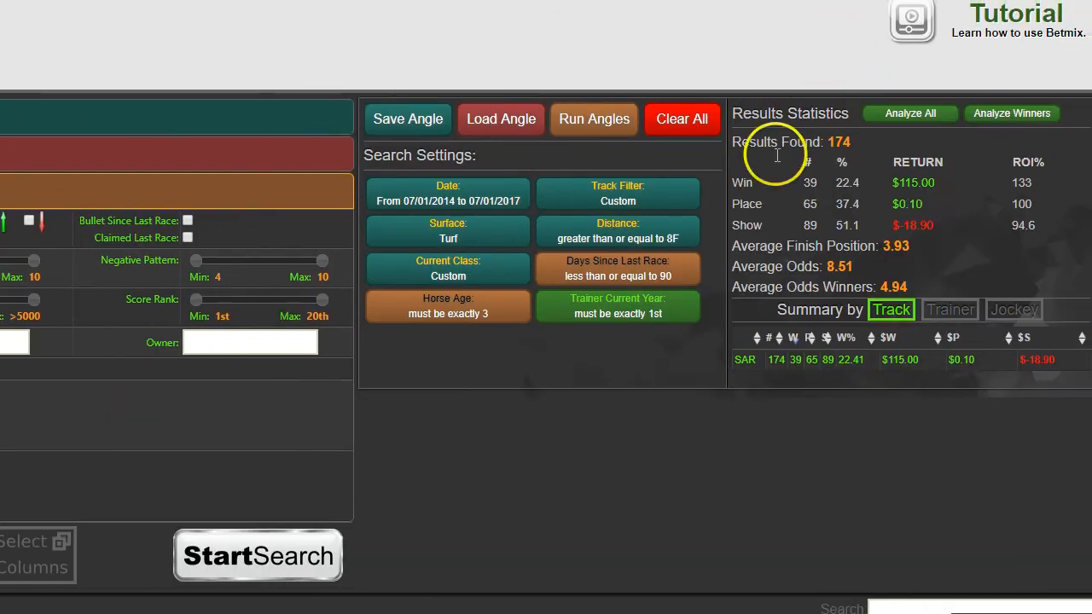
left_click(288, 556)
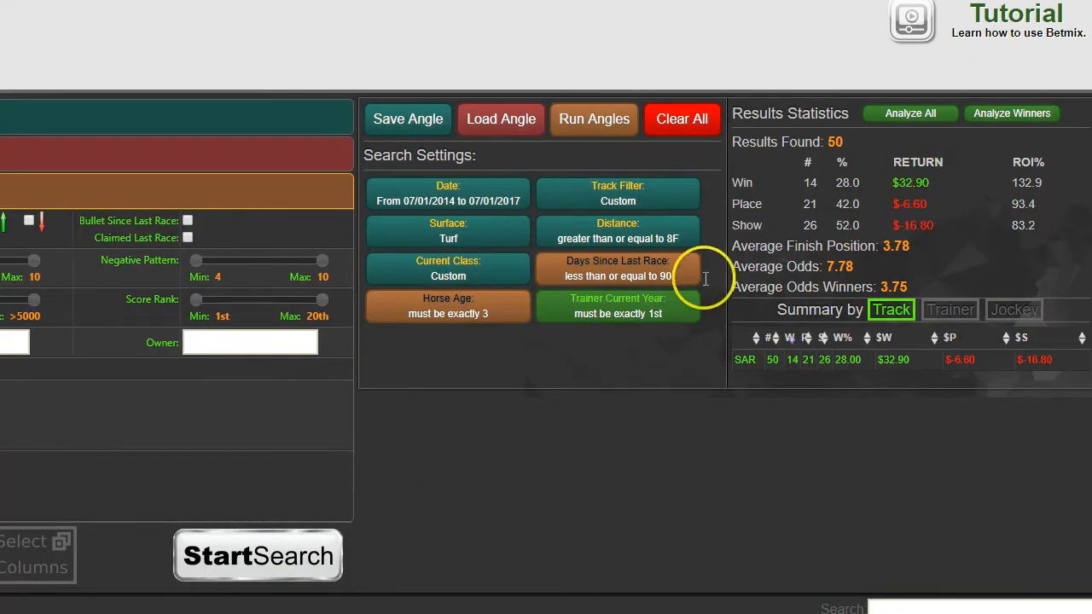
Replace the exact age 3 filter with a horse age between 2 and 5 and run the search.
left_click(474, 316)
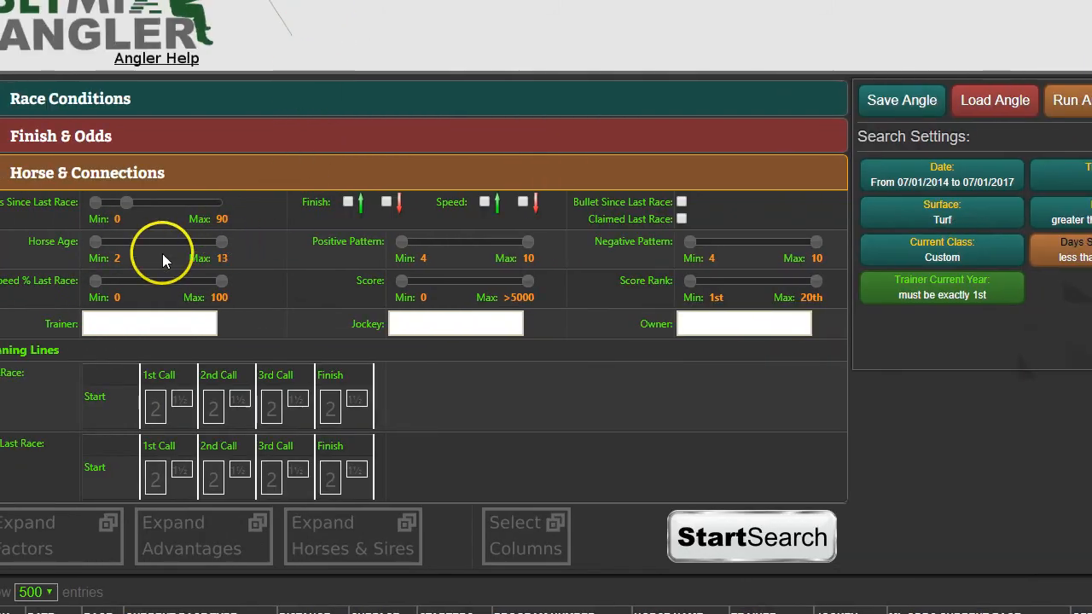
left_click_drag(222, 241, 130, 252)
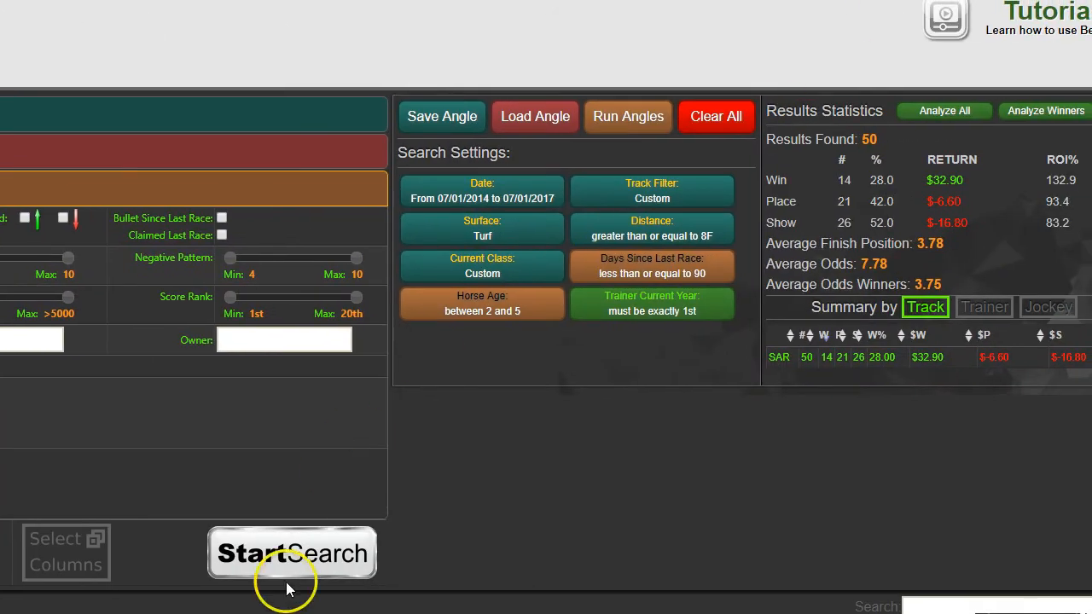
left_click(251, 556)
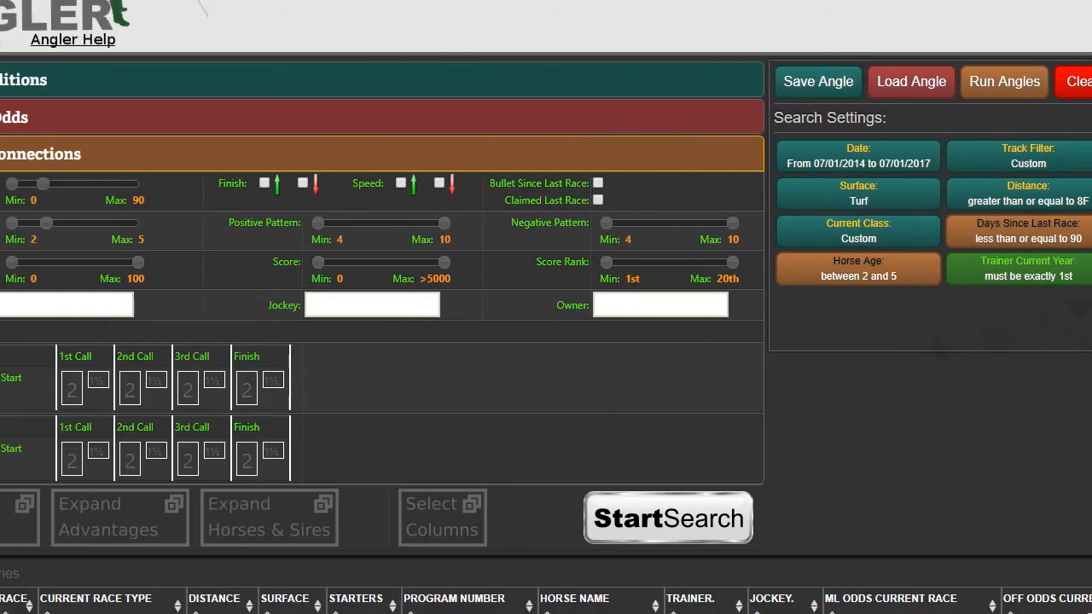
Try the search with the horse age between 6 and 13.
left_click_drag(119, 221, 178, 221)
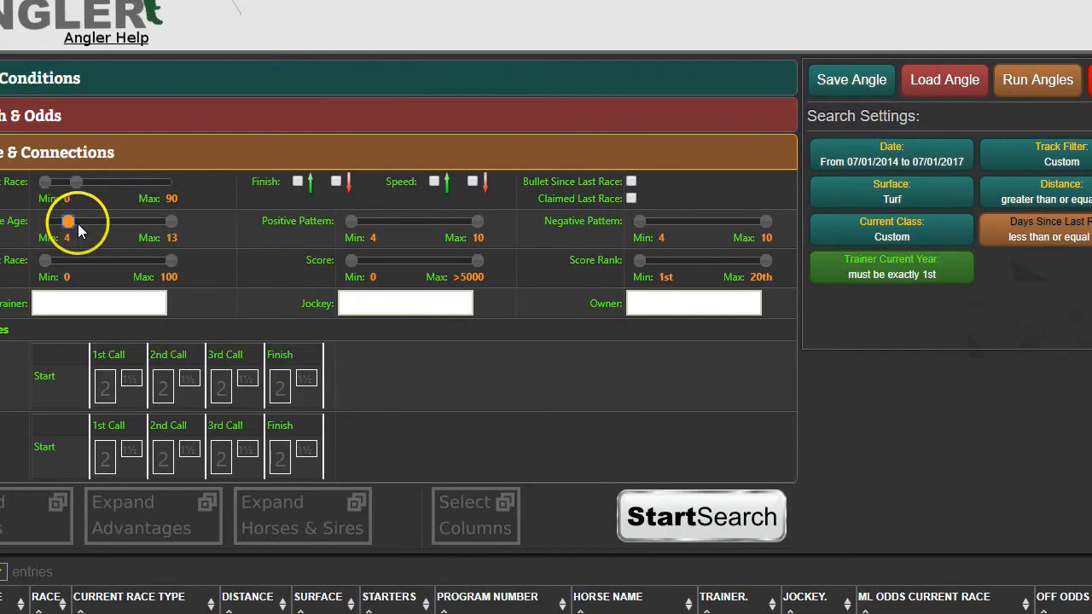
left_click_drag(91, 227, 97, 224)
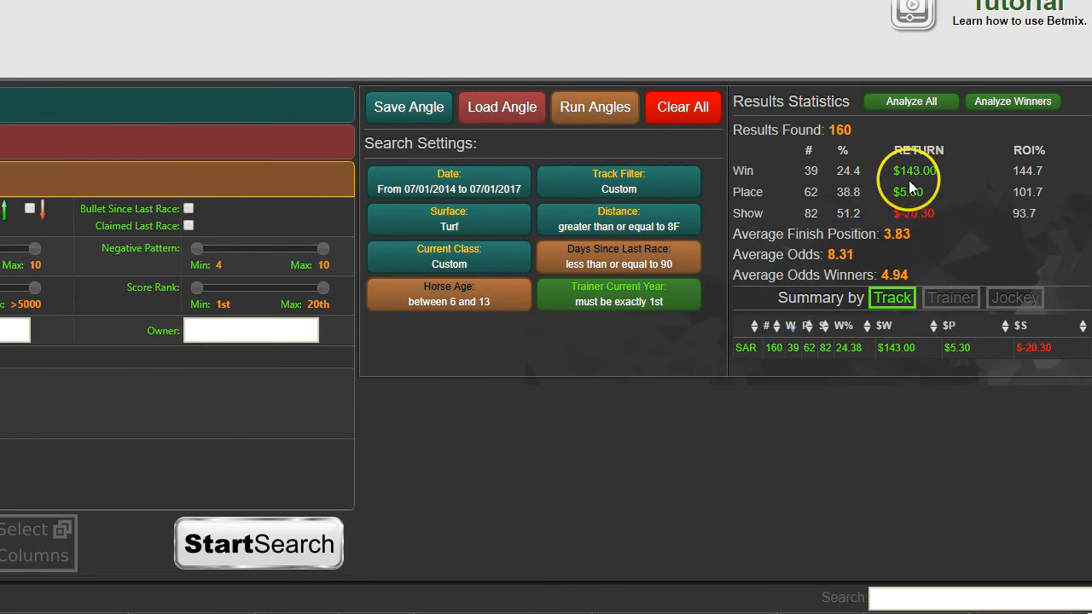
left_click(263, 562)
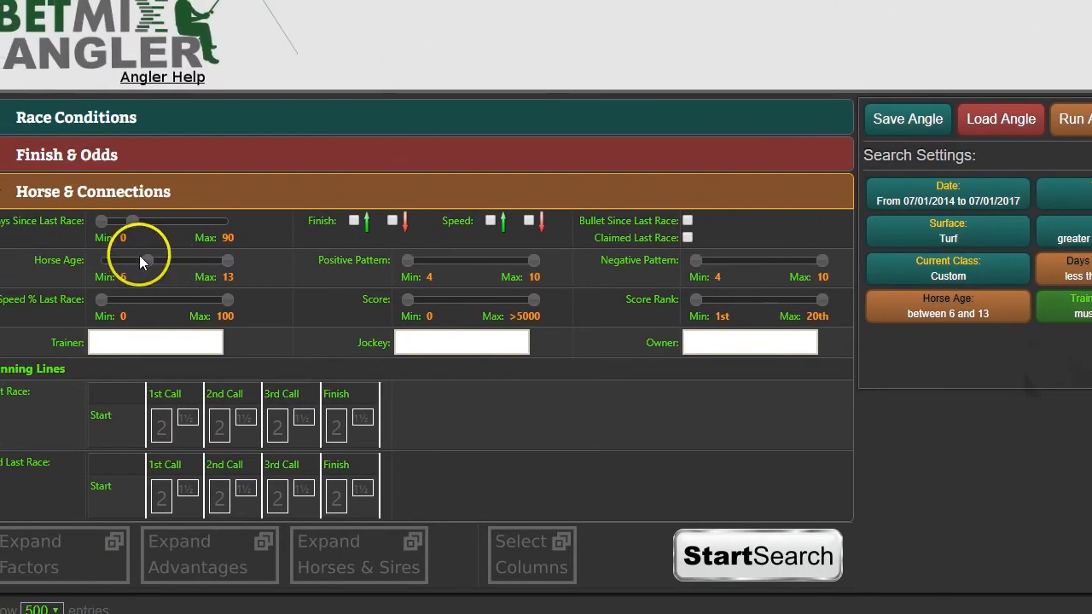
Return the horse age range to 2 through 5 and rerun the search.
left_click_drag(148, 260, 101, 259)
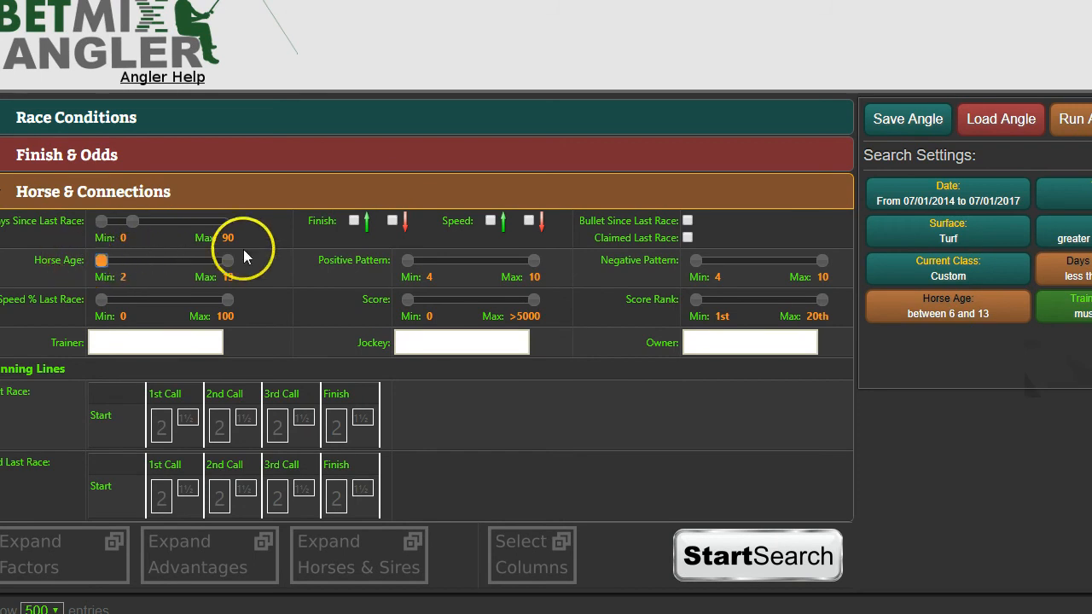
left_click_drag(227, 264, 130, 279)
left_click(722, 557)
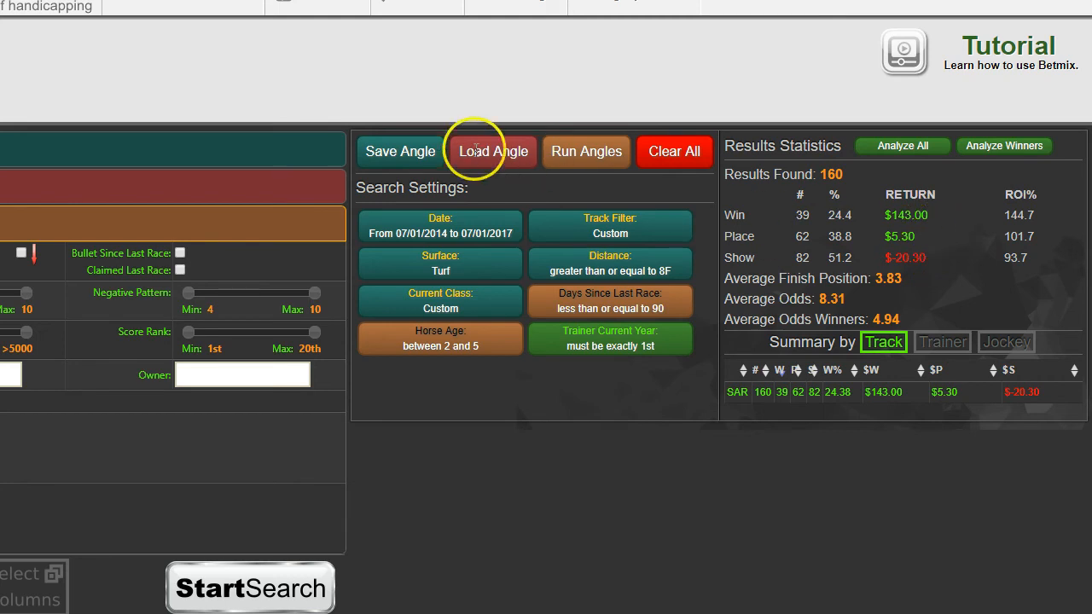
Save the current search as an angle named "Saratoga Turf Rout Allowance".
left_click(408, 150)
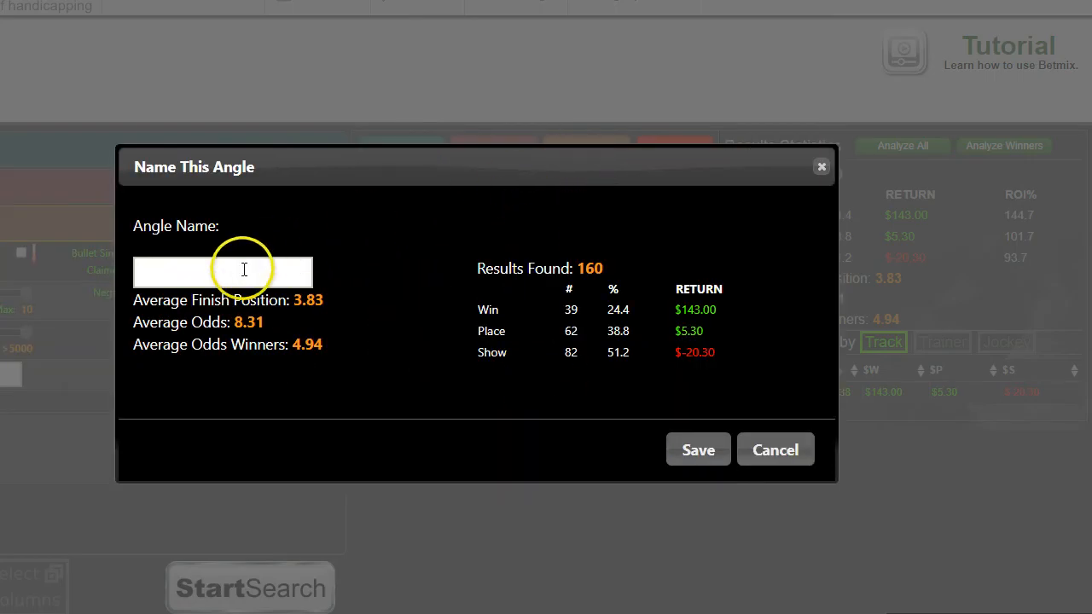
type("Saratoga")
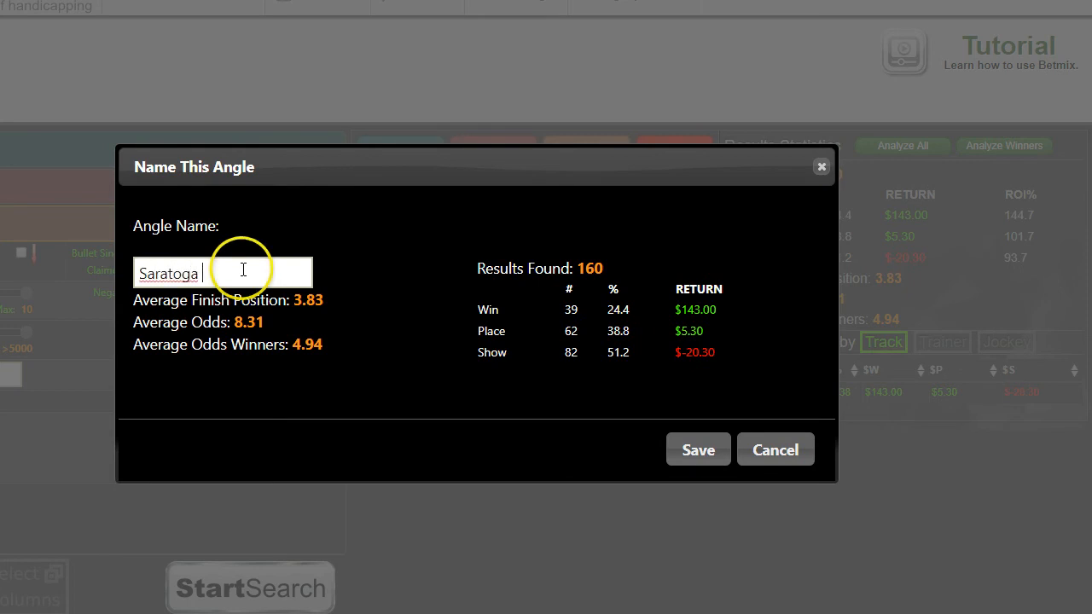
type(" Turf Rout Allowance")
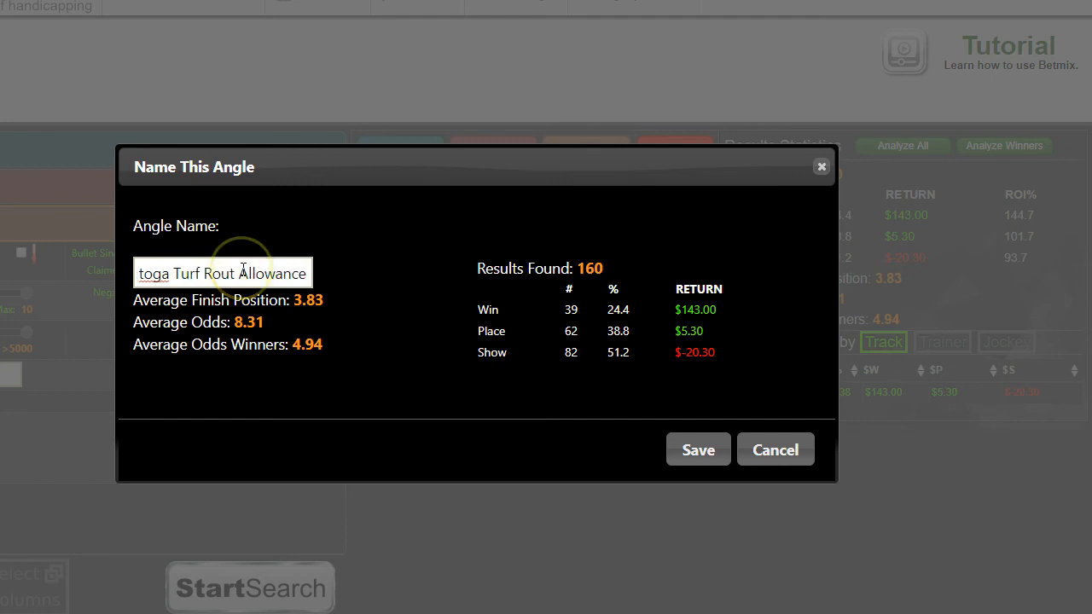
left_click(698, 450)
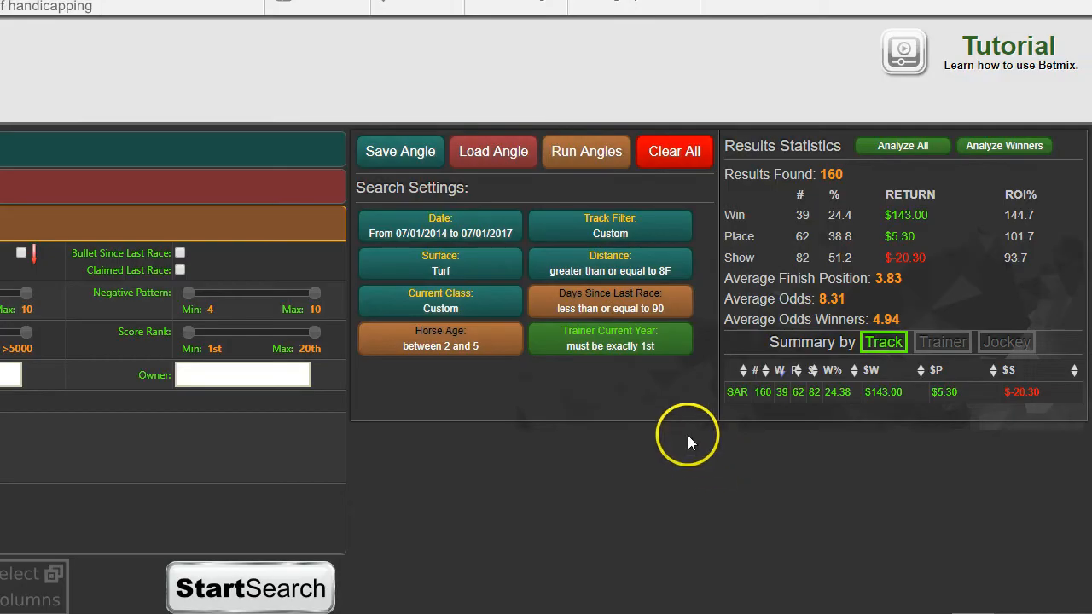
Run the saved angles for 07/21/2017, review the qualifying horses and close the results window.
left_click(570, 160)
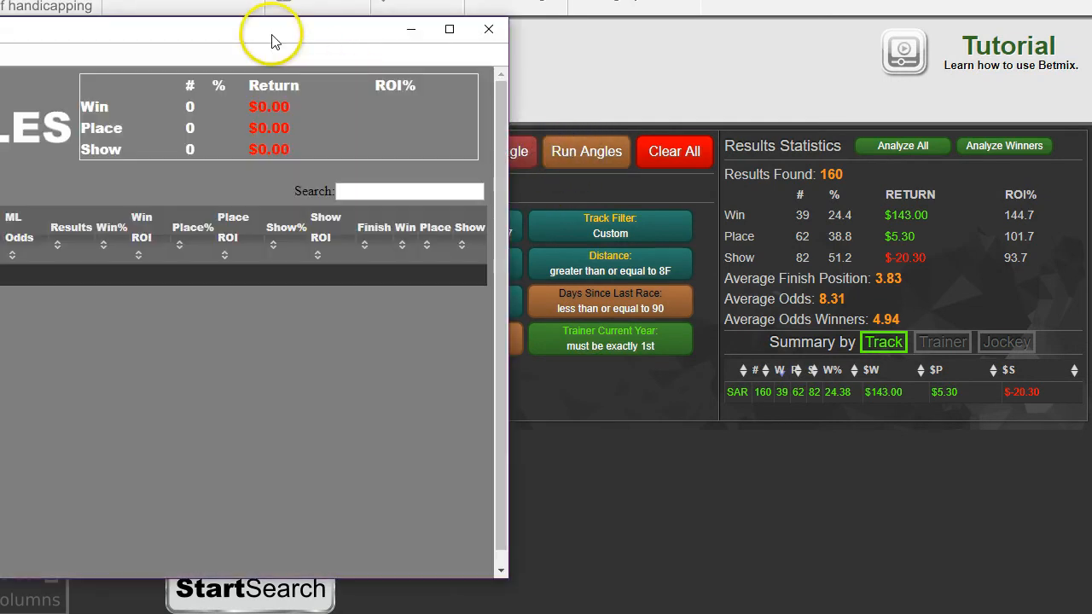
left_click_drag(262, 38, 665, 68)
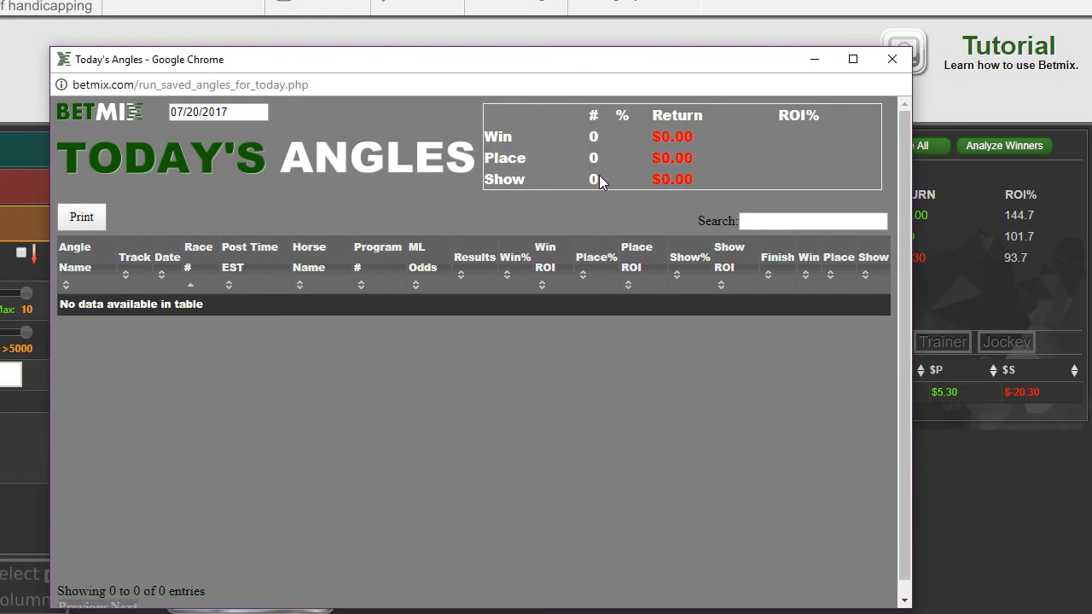
left_click(219, 114)
left_click(377, 295)
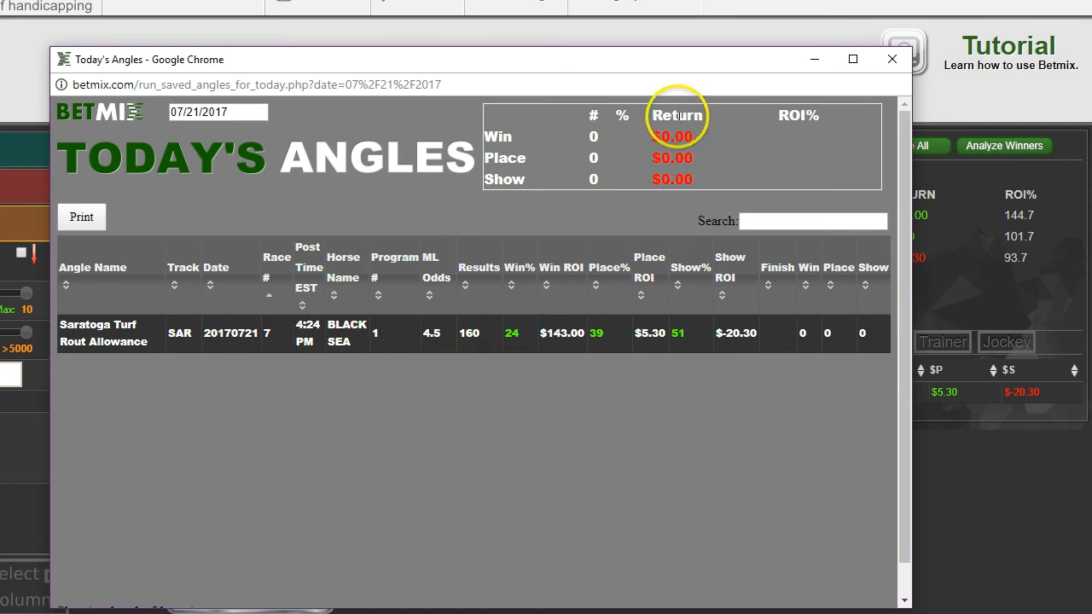
left_click_drag(650, 64, 699, 69)
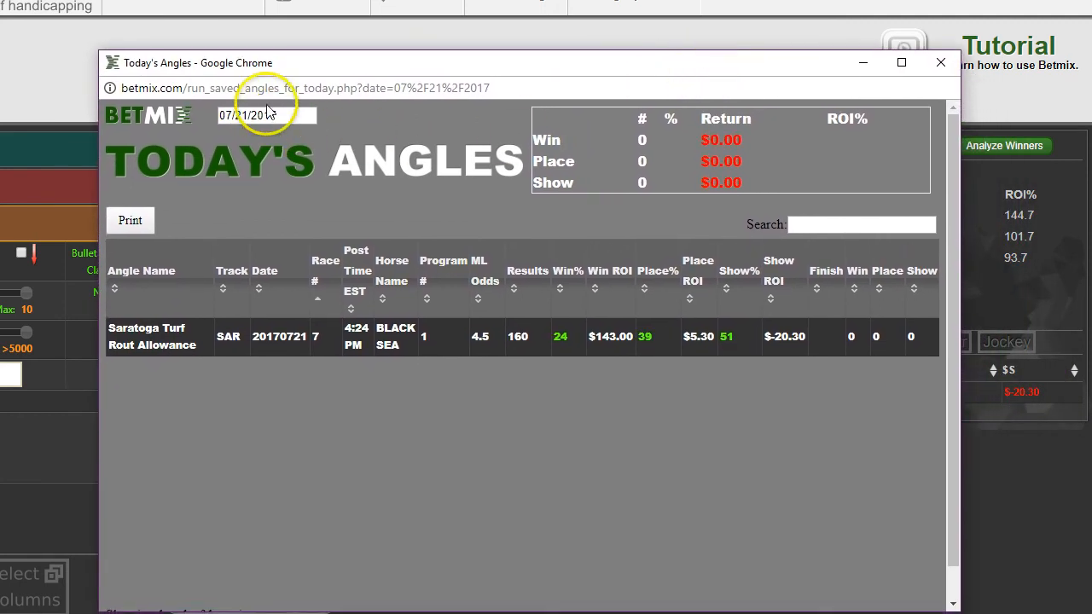
left_click(941, 63)
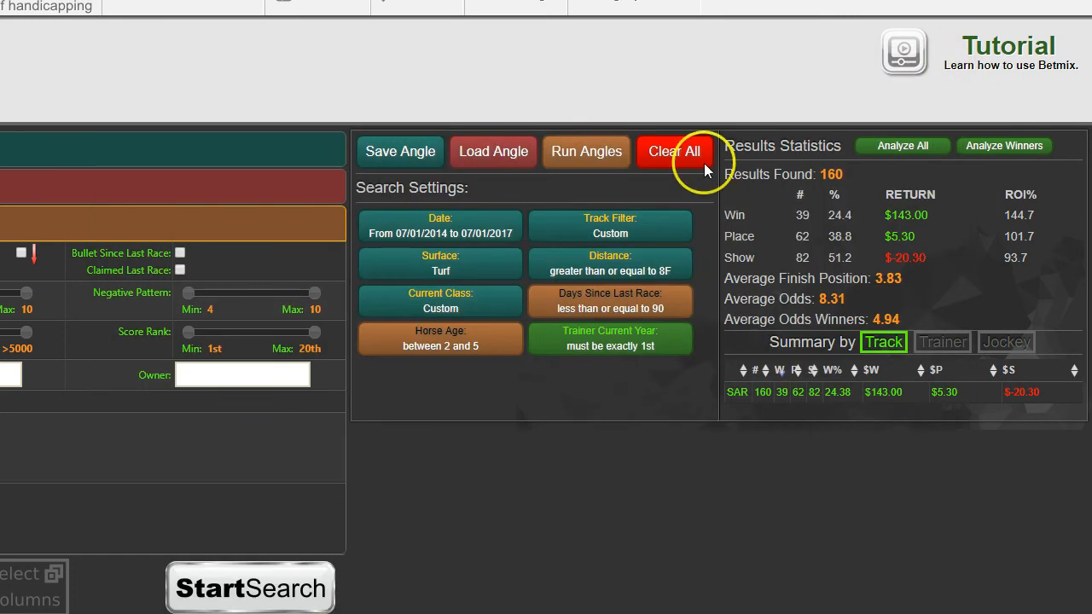
Run the saved angles again for the past date 07/25/2015.
left_click(586, 158)
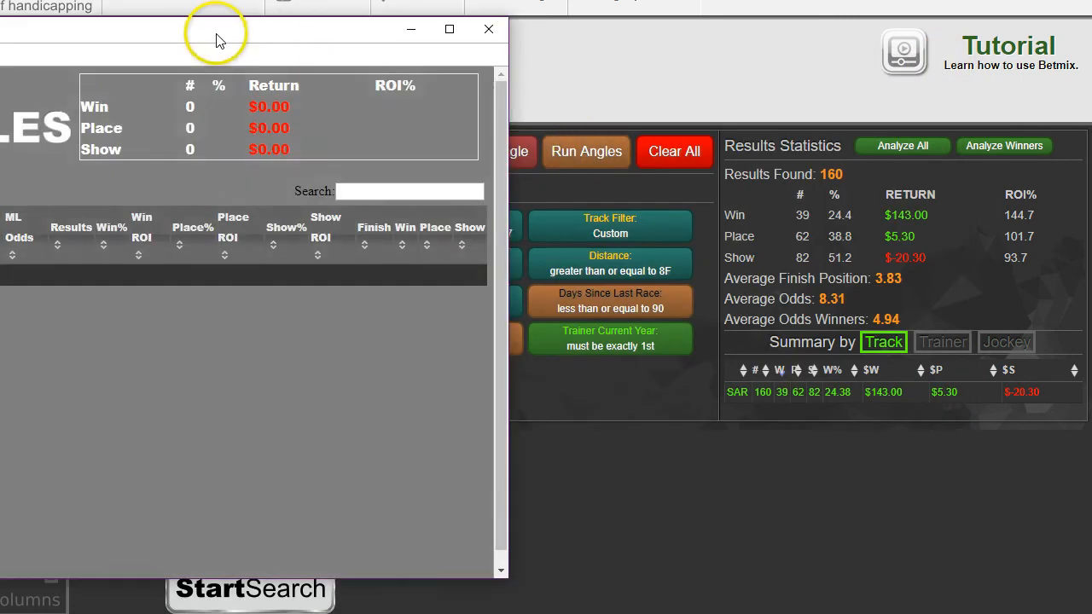
left_click_drag(219, 36, 711, 32)
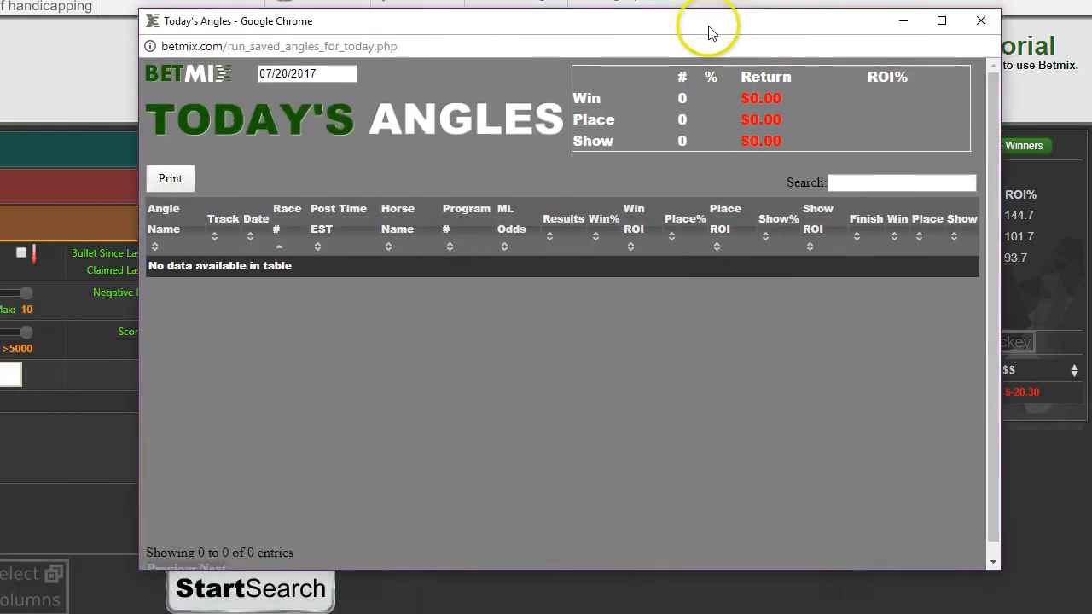
left_click(291, 77)
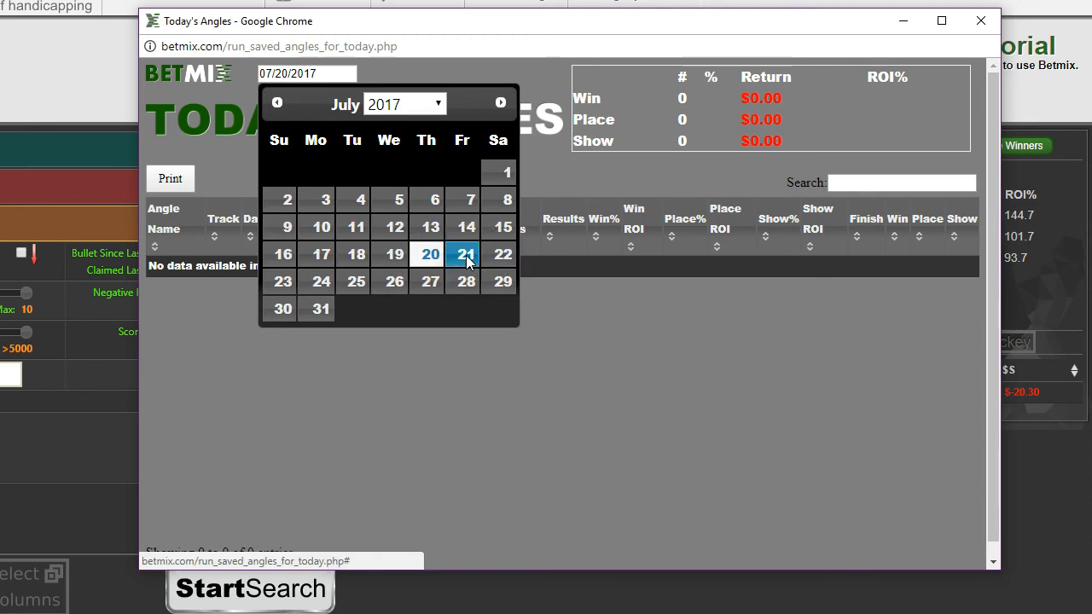
left_click(469, 259)
left_click(497, 258)
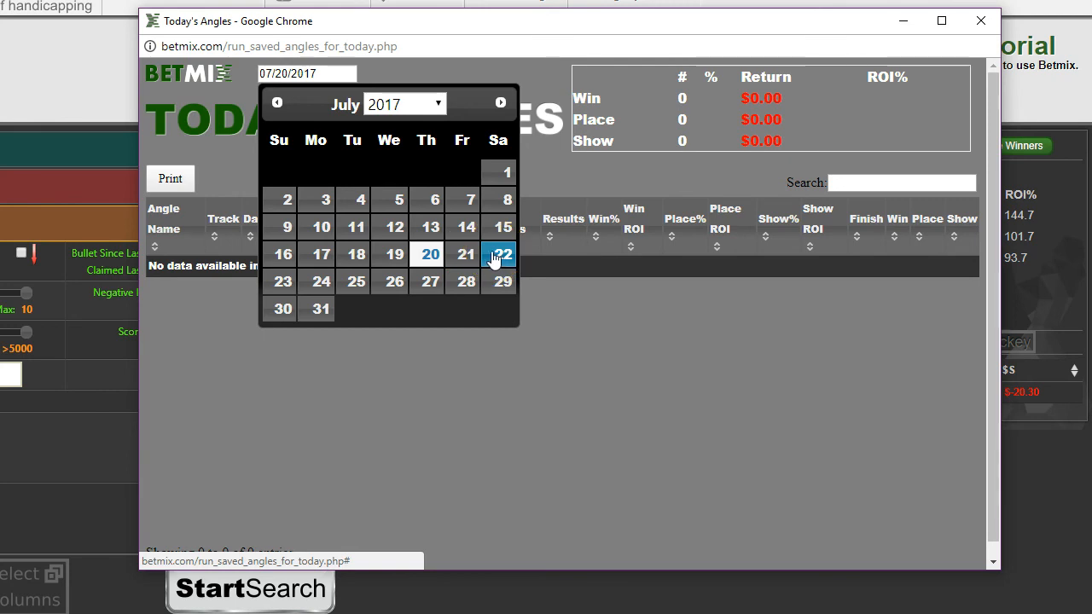
left_click(393, 105)
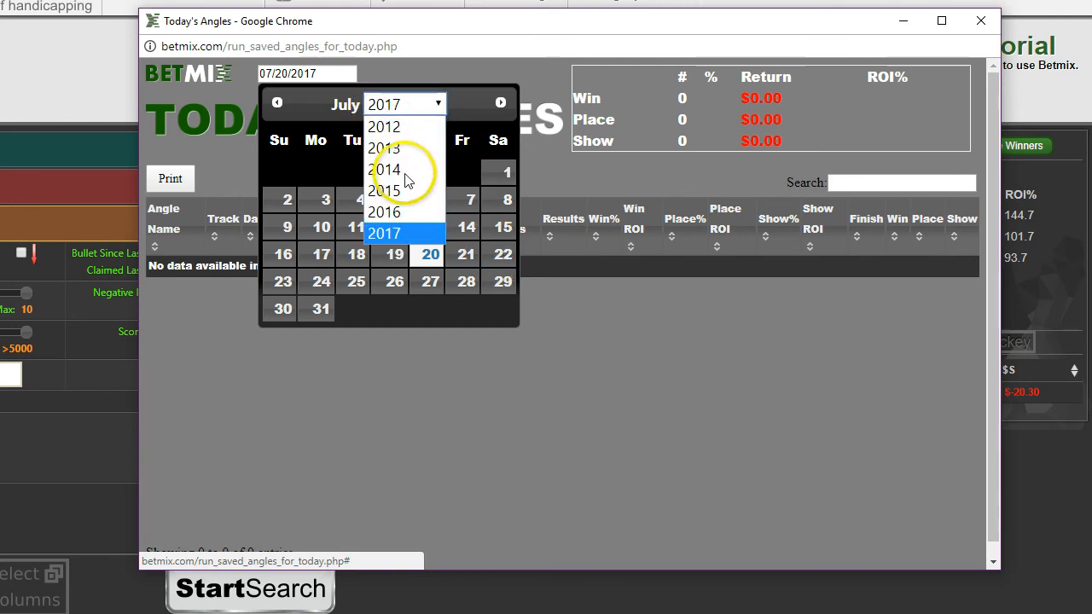
left_click(405, 190)
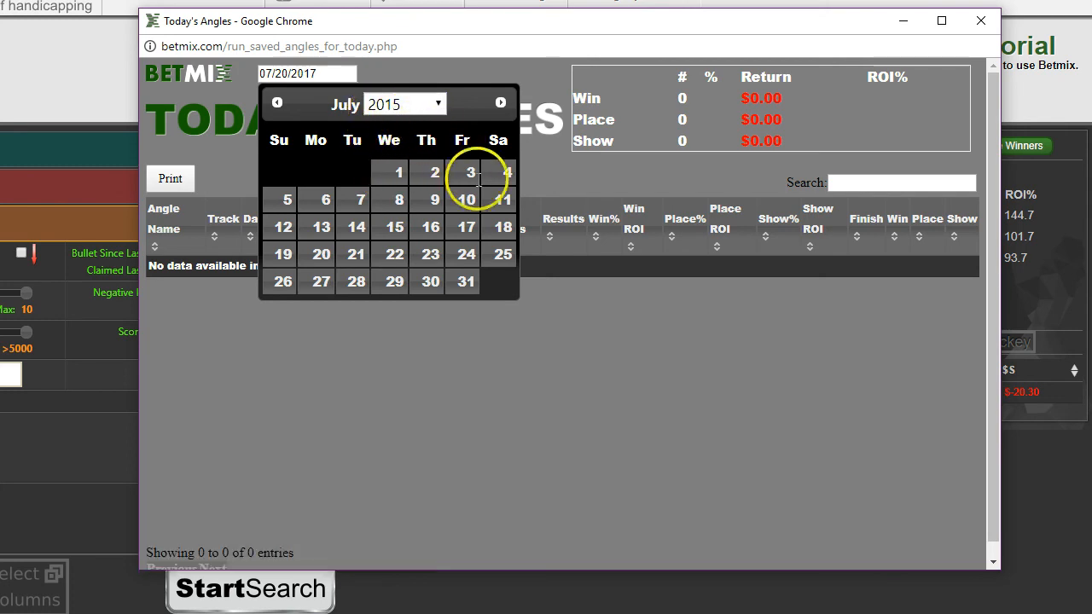
left_click(503, 255)
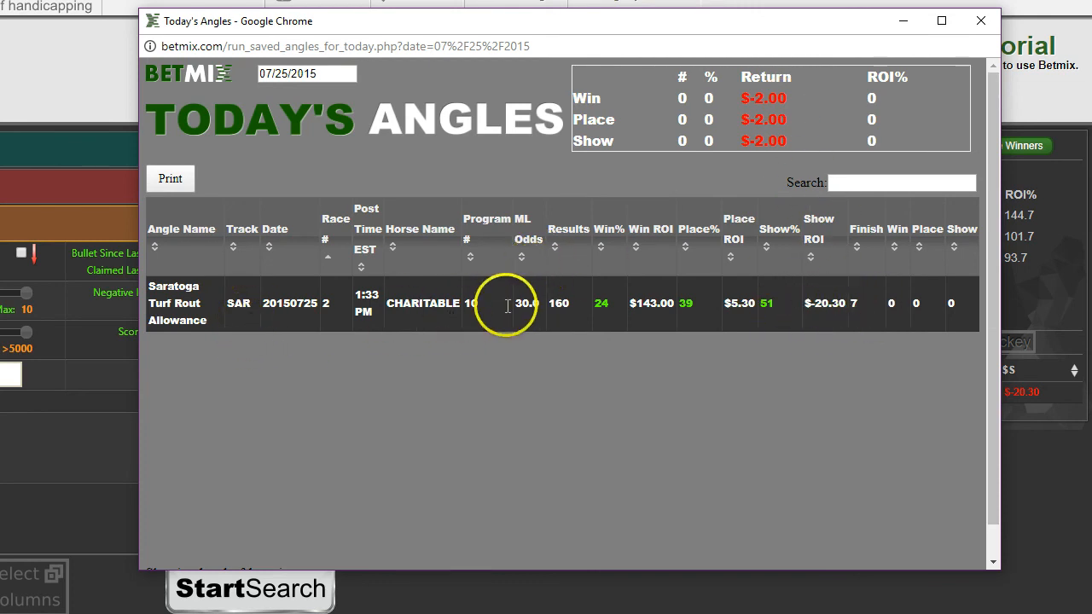
Check the qualifying horse's morning line odds and result against the search settings, and close the results window.
double_click(534, 303)
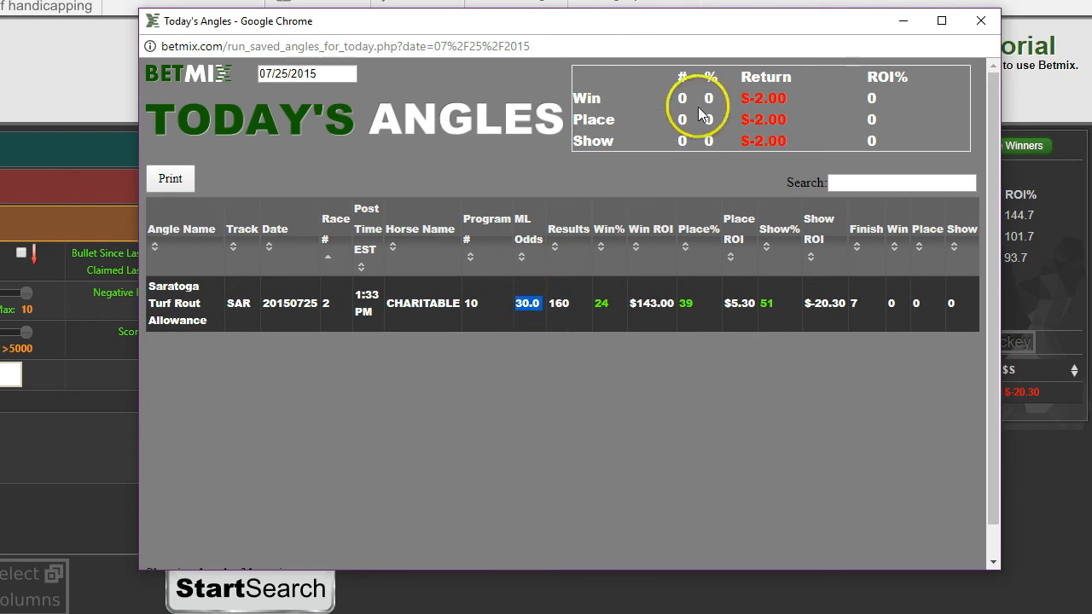
left_click_drag(708, 20, 654, 458)
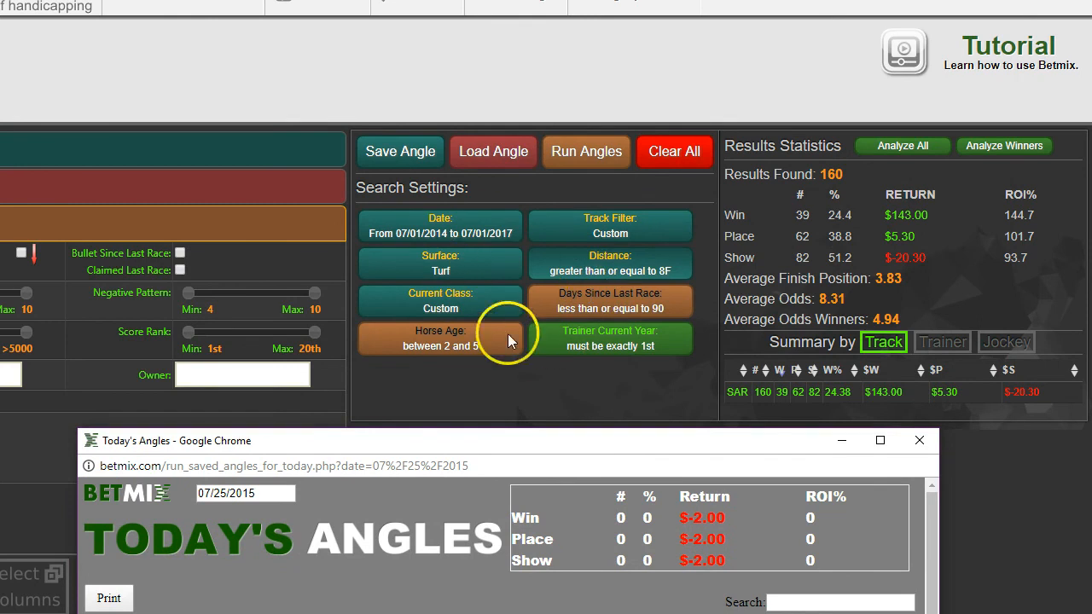
left_click_drag(516, 444, 604, 38)
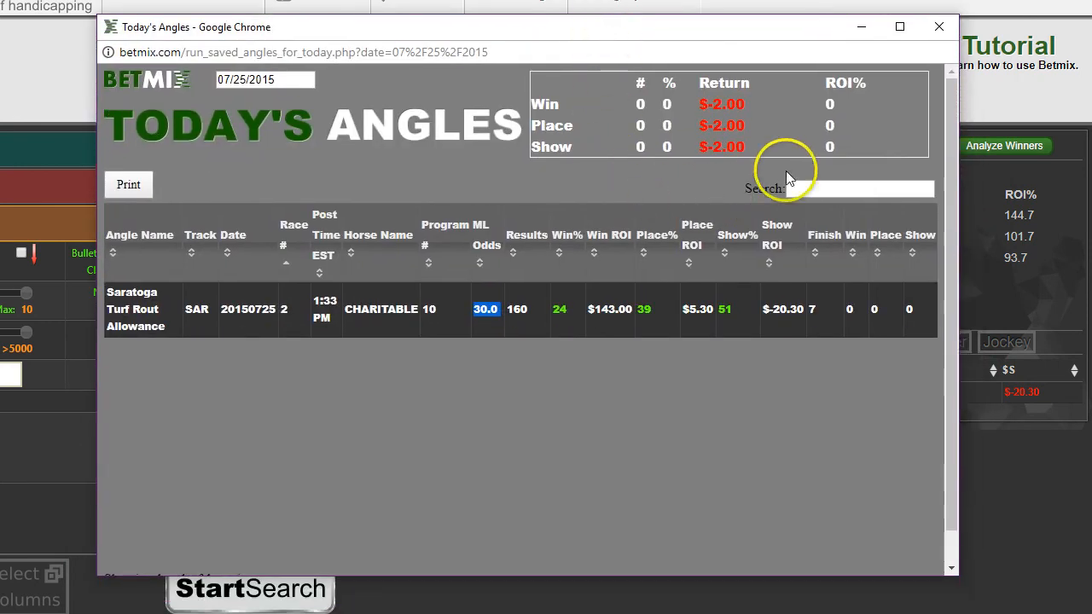
left_click(938, 27)
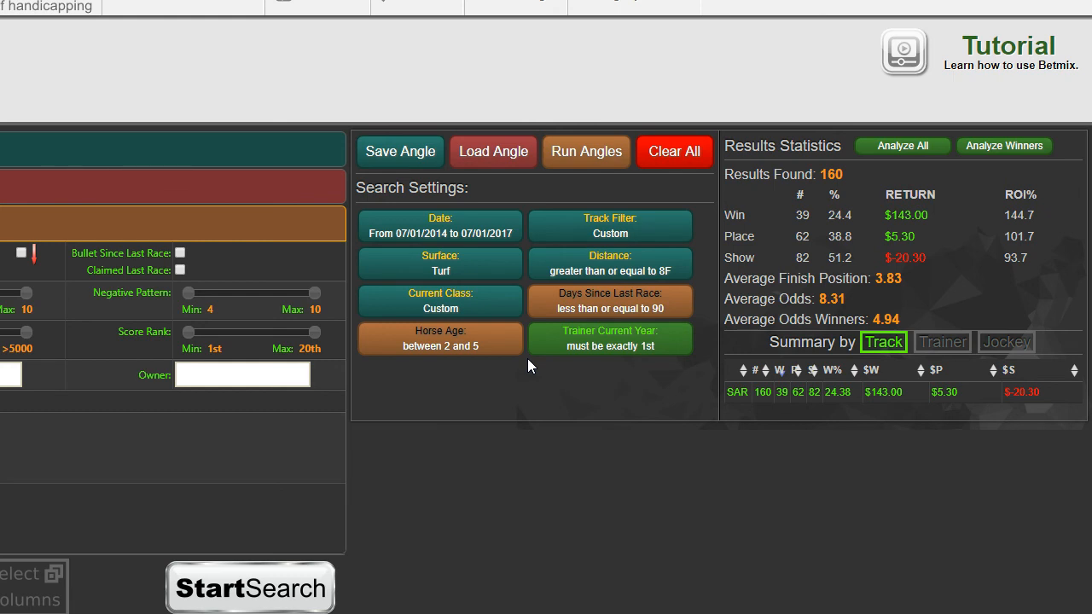
Switch to the Excel sheet "Best factors for Saratoga last 3 years" and review the factor combinations for each surface and distance.
scroll(433, 323, "down", 1)
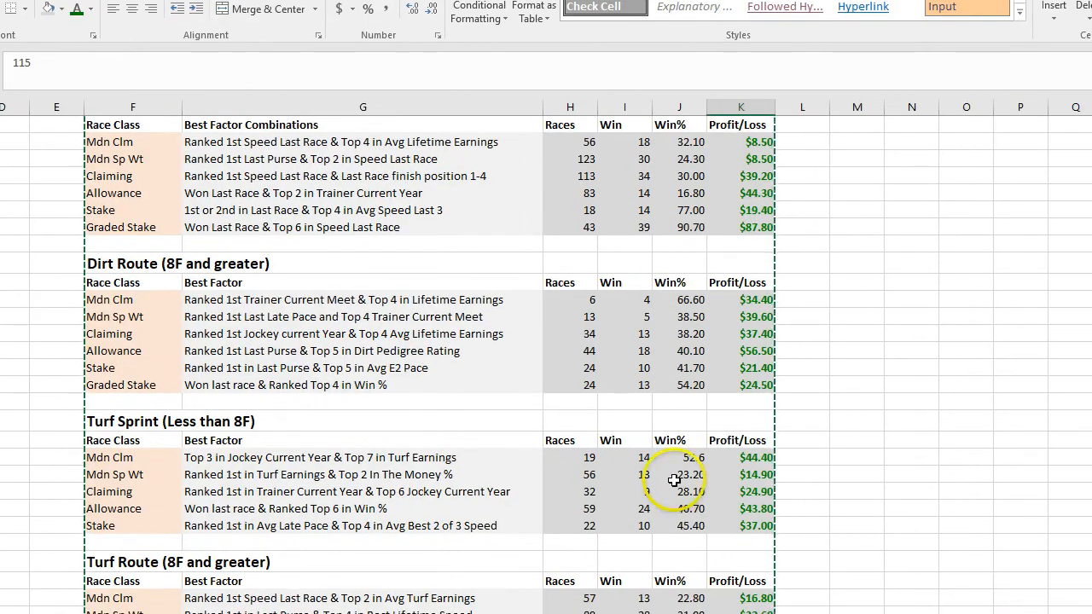
scroll(674, 479, "up", 3)
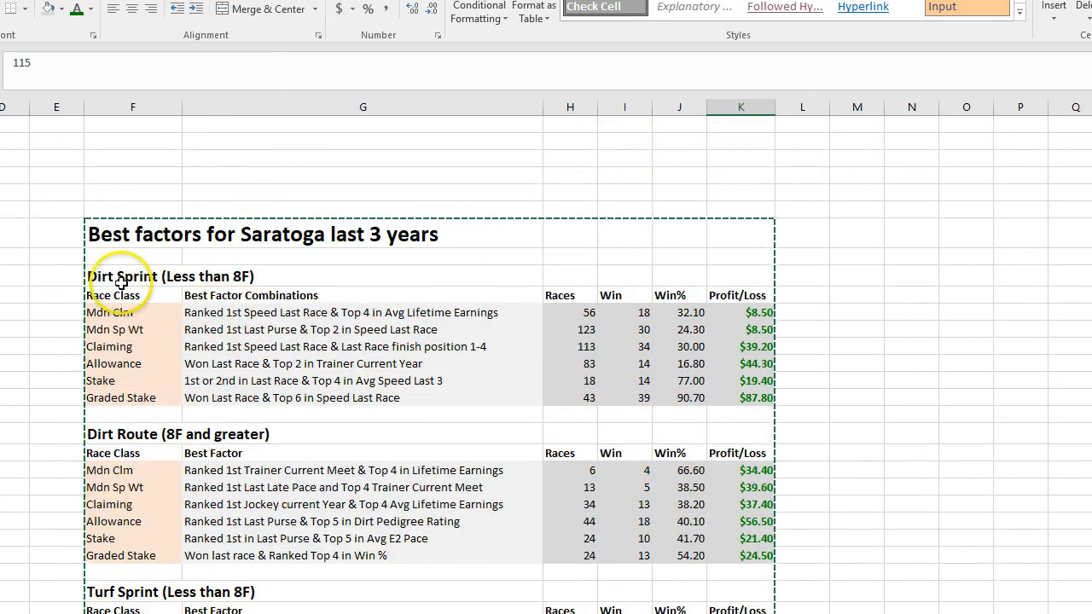
scroll(151, 373, "down", 5)
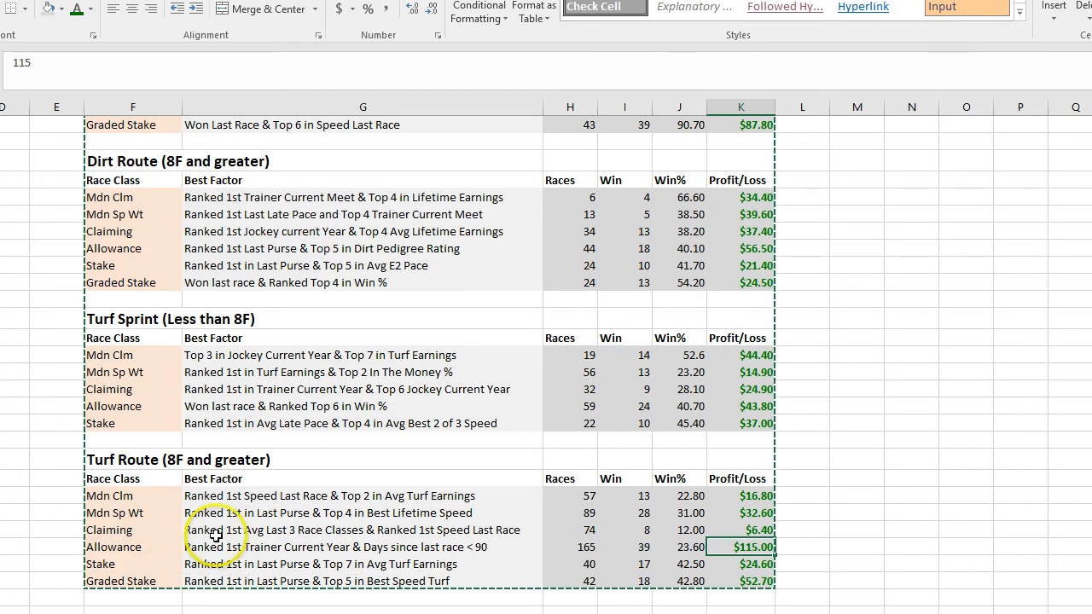
scroll(216, 536, "up", 4)
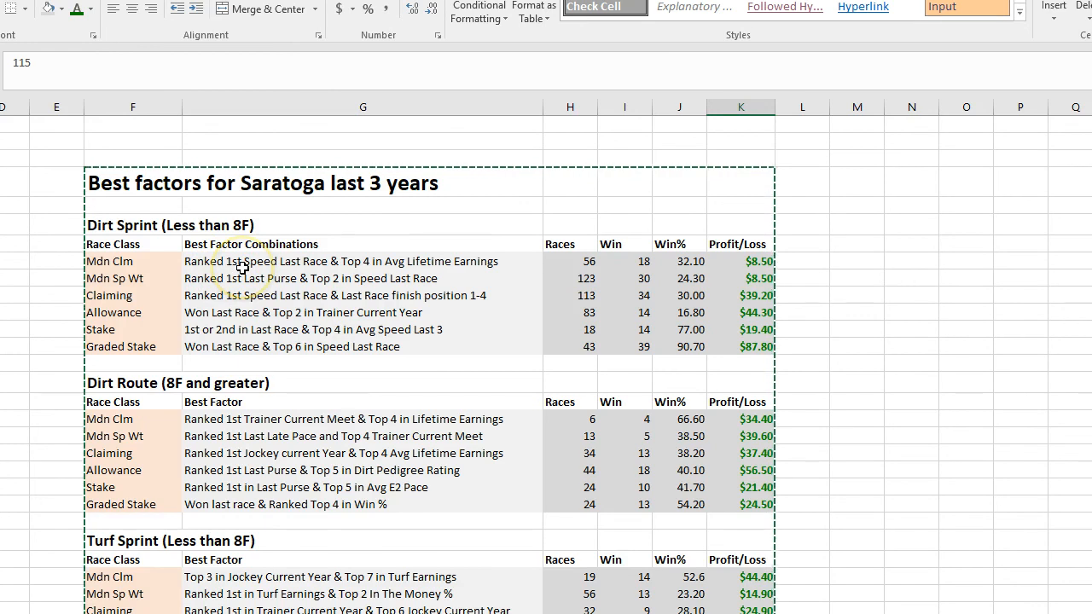
scroll(247, 267, "down", 3)
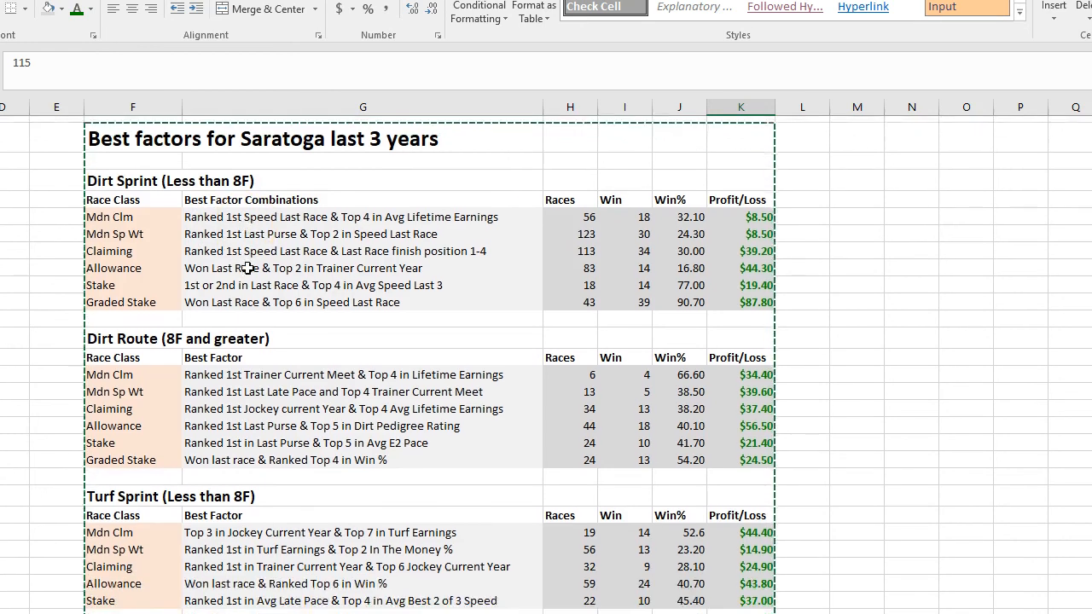
scroll(247, 267, "down", 1)
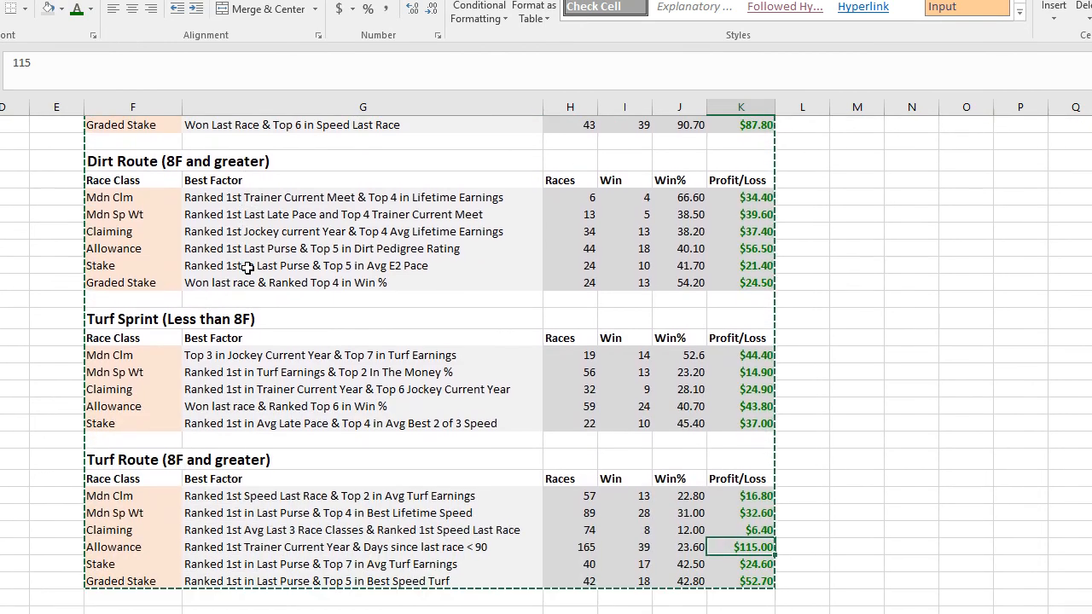